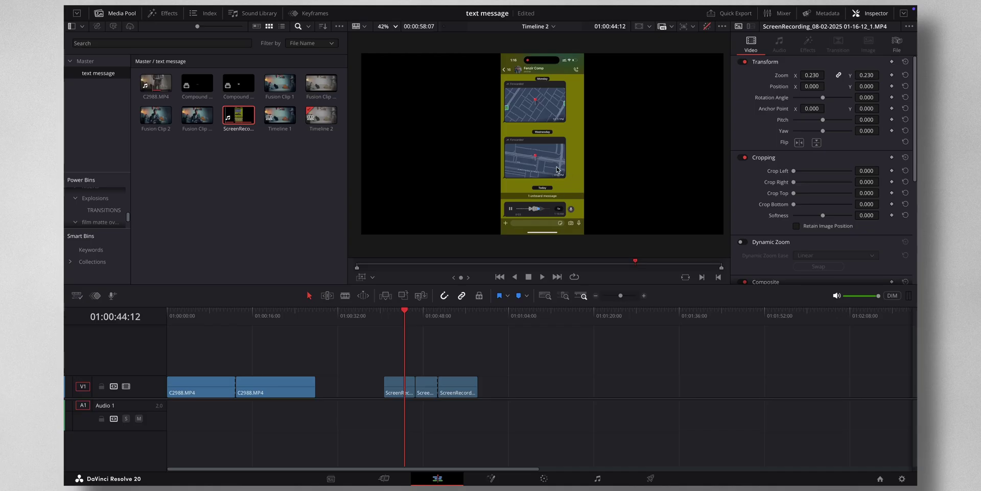
Step: Add a Delta Keyer after MediaIn1 in the first screen-recording clip's Fusion composition and sample the yellow chat background as its background color
left_click(645, 299)
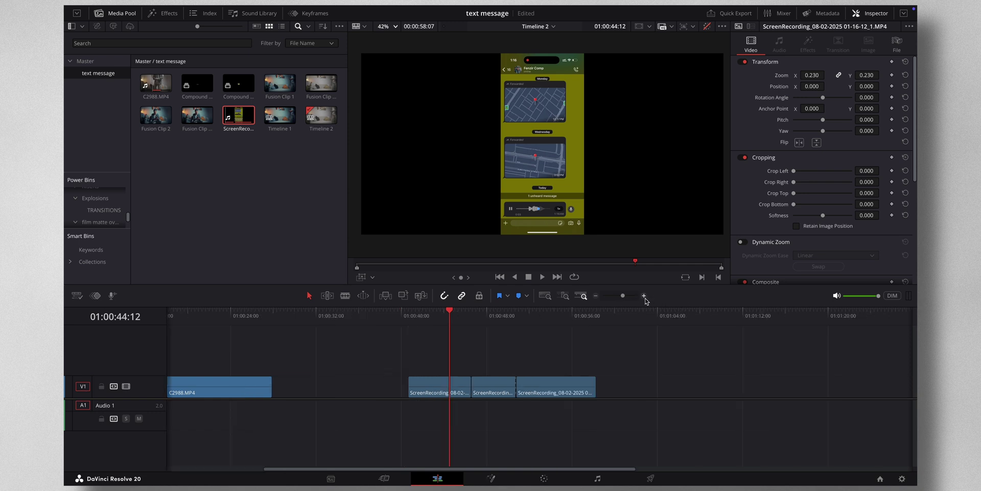
left_click(447, 382)
left_click(491, 478)
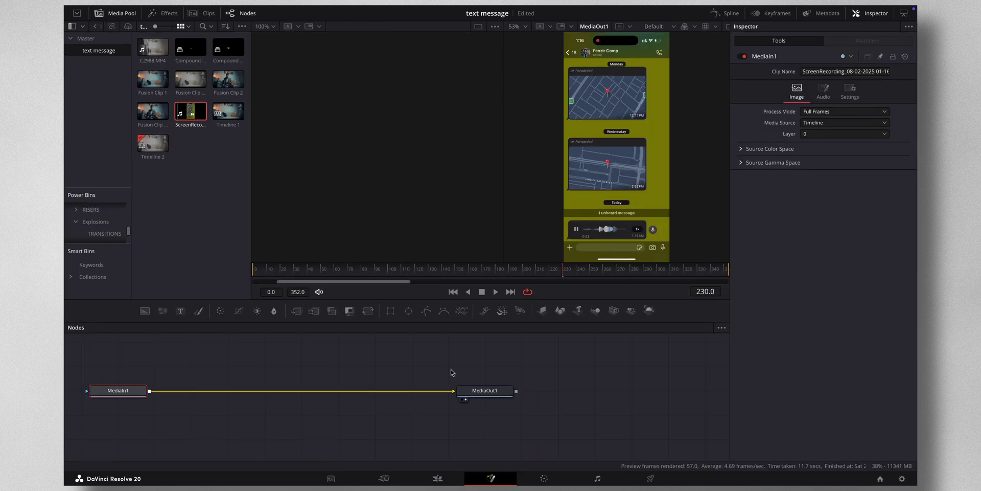
key("shift+space")
type("tr")
key("BackSpace")
key("BackSpace")
type("dk")
key("Return")
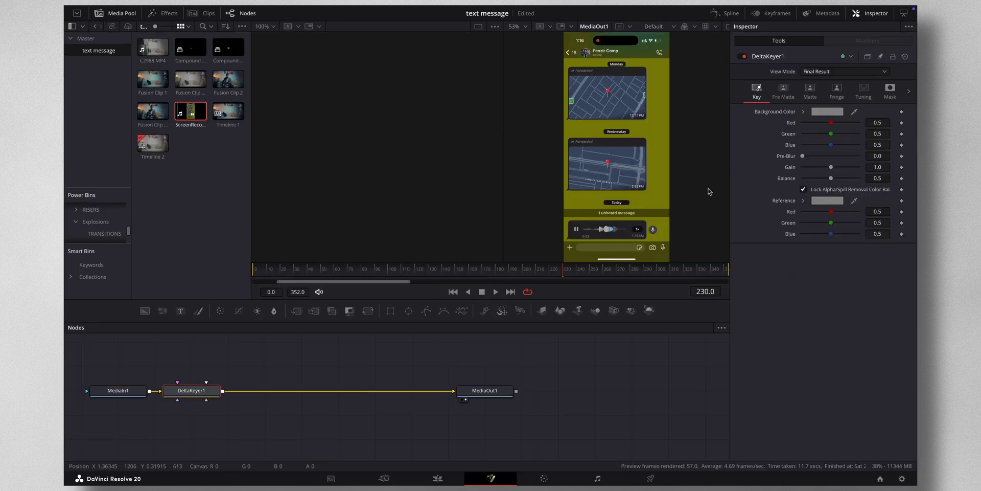
left_click_drag(855, 112, 666, 149)
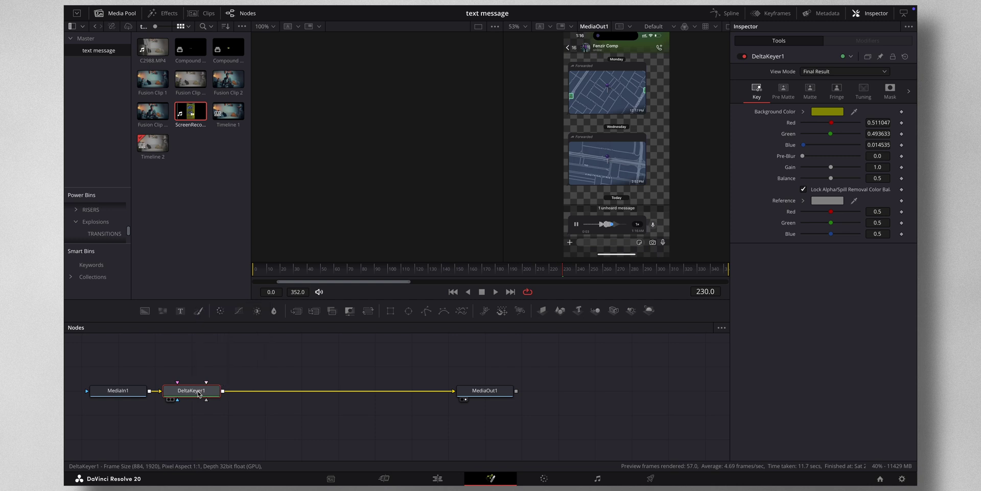
Step: Paste the same Delta Keyer into the Fusion compositions of the second and third screen-recording clips
left_click(437, 481)
left_click(492, 390)
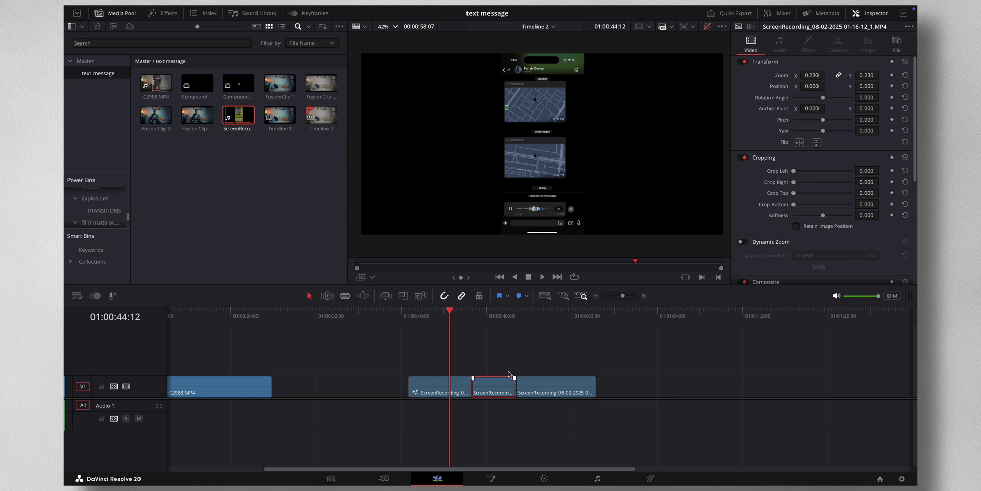
left_click(495, 318)
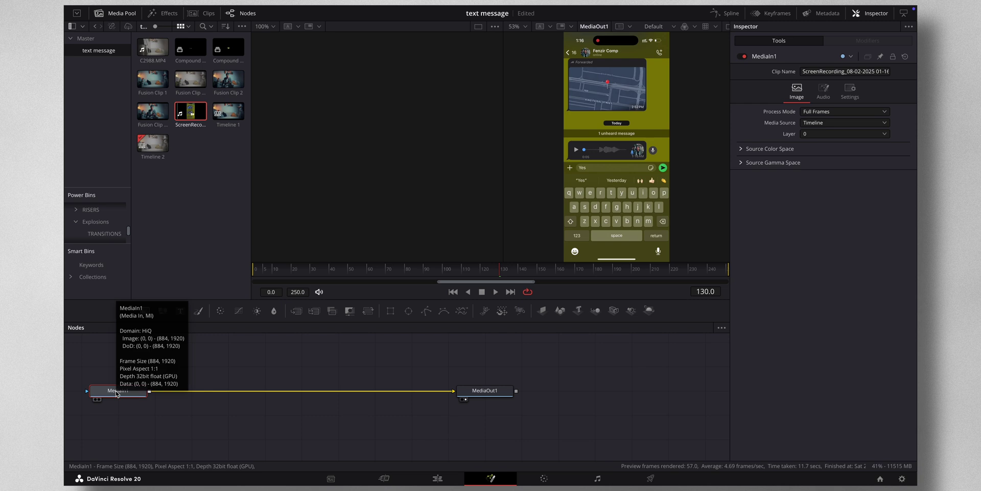
key("ctrl+v")
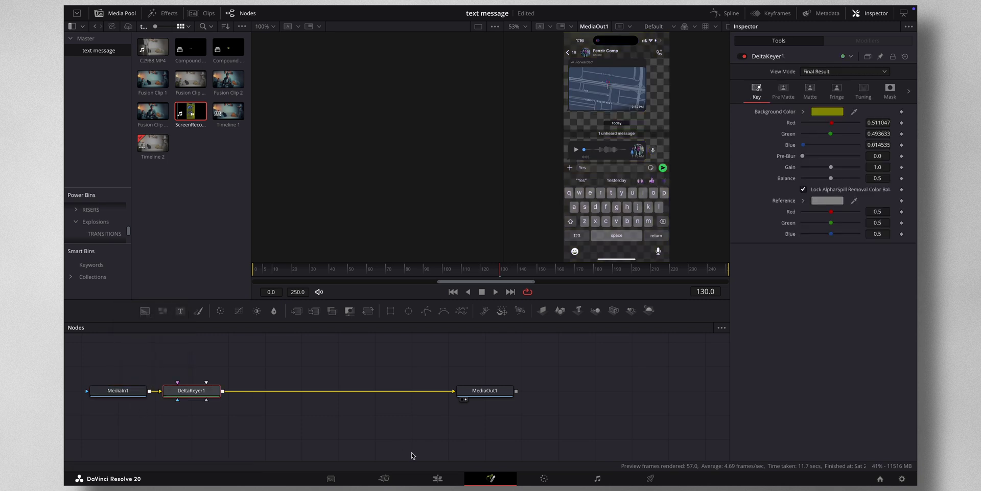
left_click(438, 479)
left_click(556, 395)
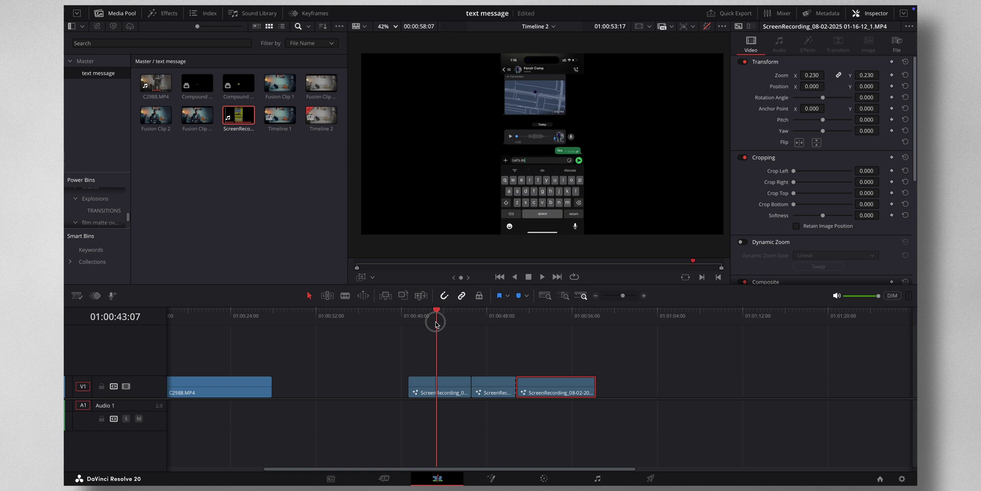
Step: Crop the first screen-recording clip to the voice message bubble, with Crop Top 6684.957 and Crop Bottom 827.707
mouse_move(435, 324)
left_mouse_down()
mouse_move(482, 325)
mouse_move(447, 329)
left_mouse_up()
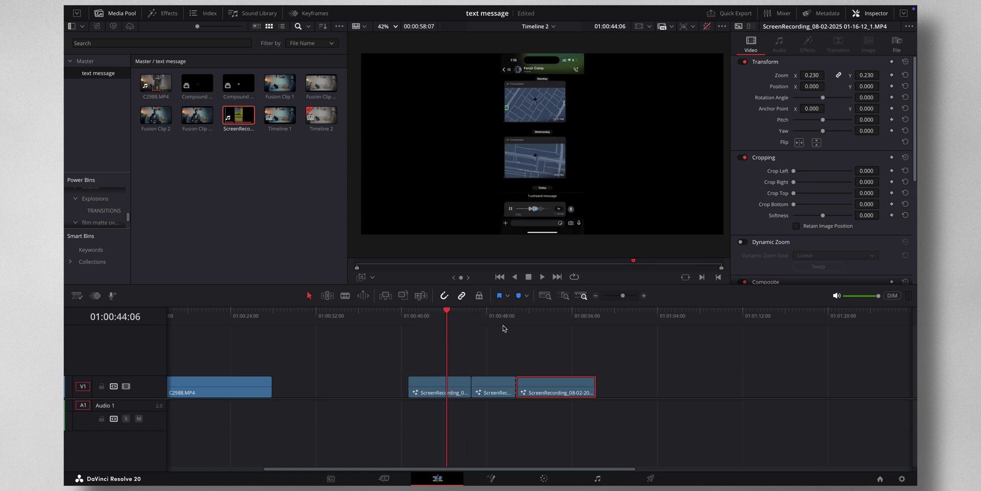
left_click(437, 383)
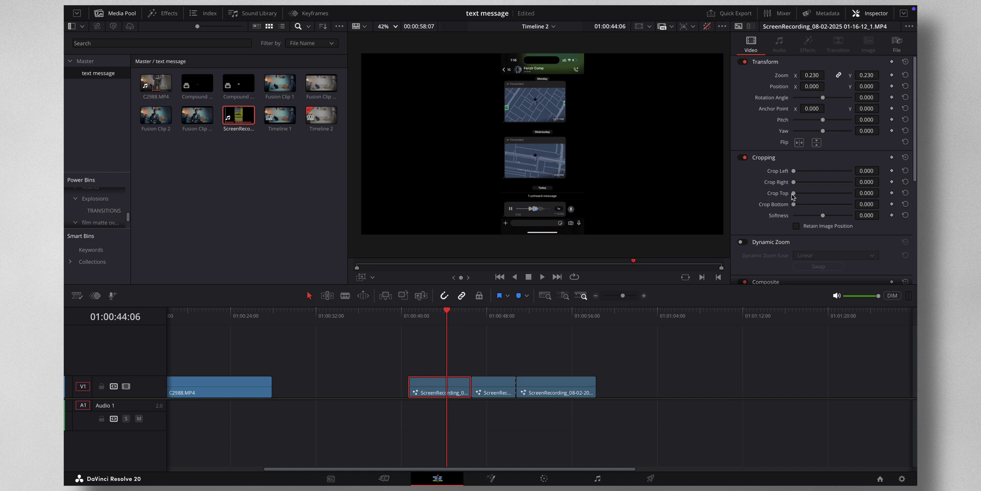
mouse_move(793, 194)
left_mouse_down()
mouse_move(842, 199)
mouse_move(799, 206)
left_mouse_up()
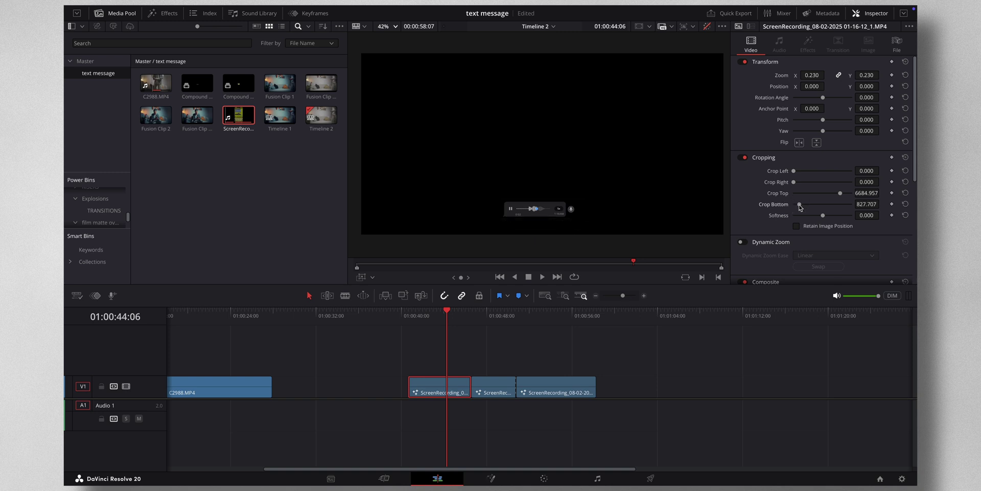
Step: Crop the second screen-recording clip to the text field and keyboard, with Crop Top 4711.340 and Crop Bottom 156.002
left_click(491, 317)
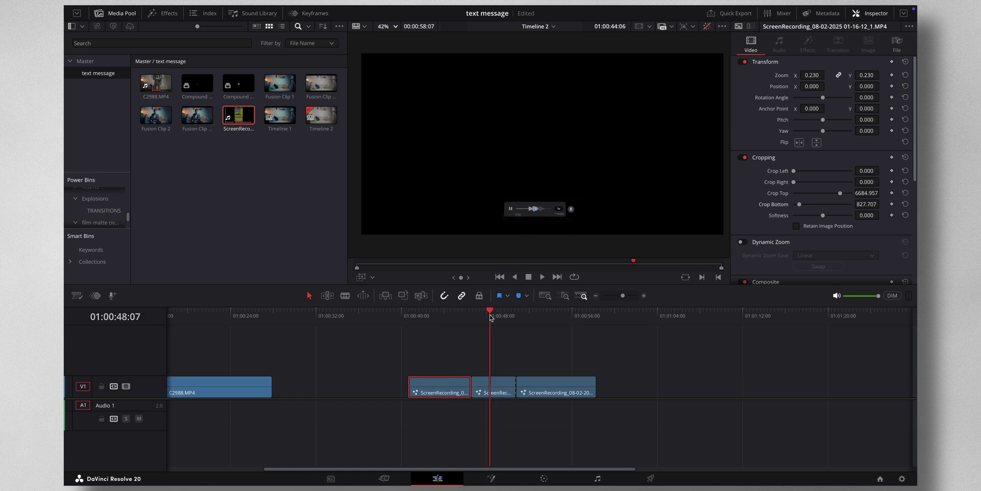
left_click(500, 387)
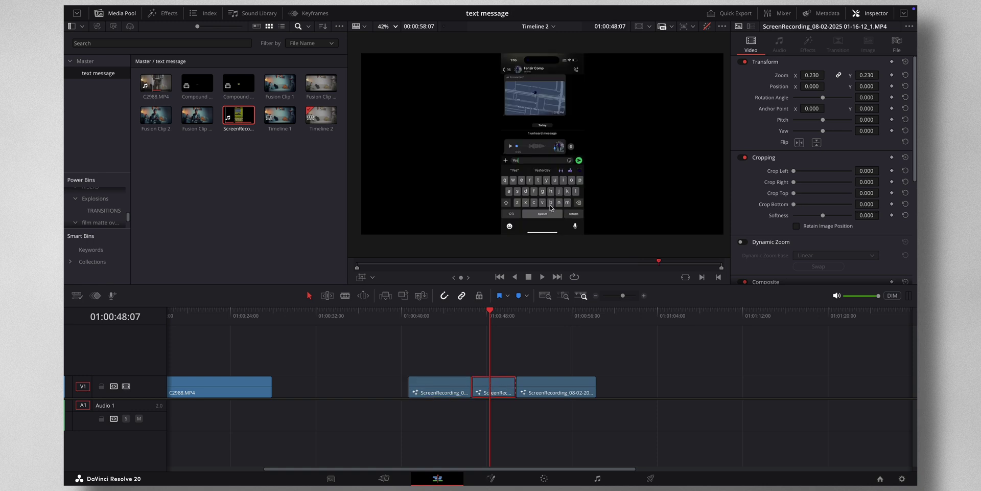
scroll(550, 204, "down", 2)
scroll(550, 205, "up", 1)
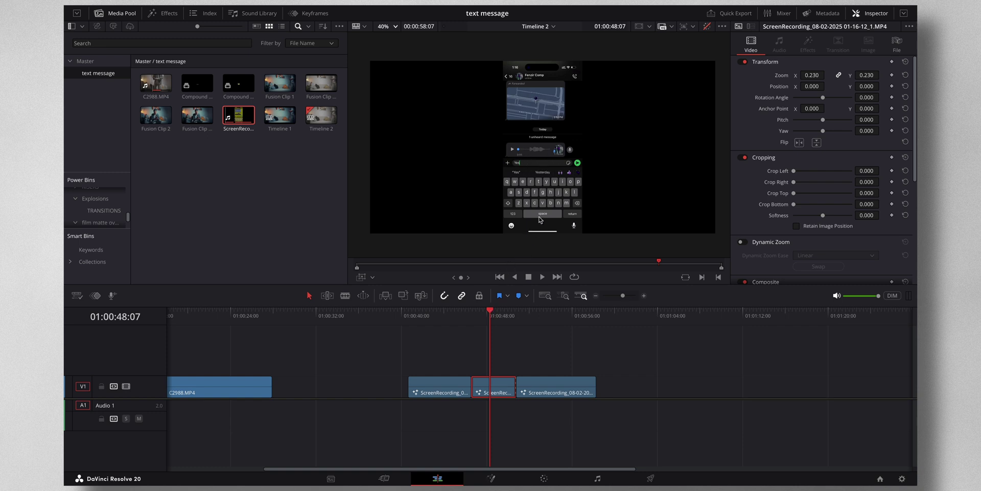
scroll(540, 220, "up", 2)
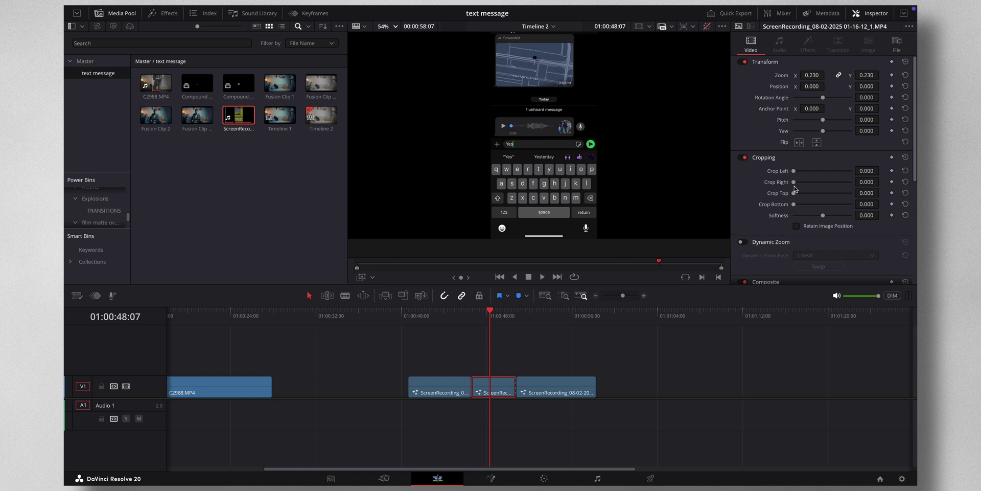
left_click_drag(795, 205, 835, 192)
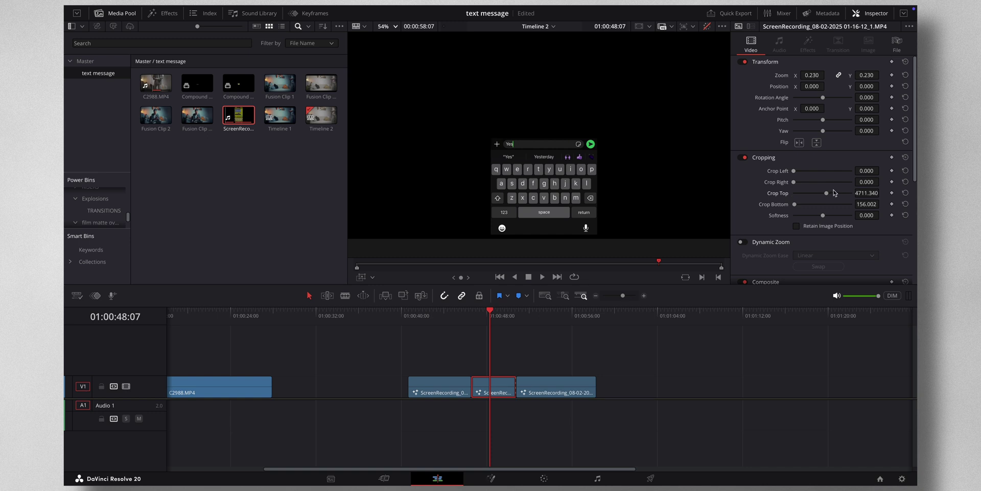
Step: Keyframe the second clip's Crop Top at 01:00:49:21 and set it to 4254.340 at 01:00:50:05 to reveal the sent message
left_click_drag(490, 313, 511, 317)
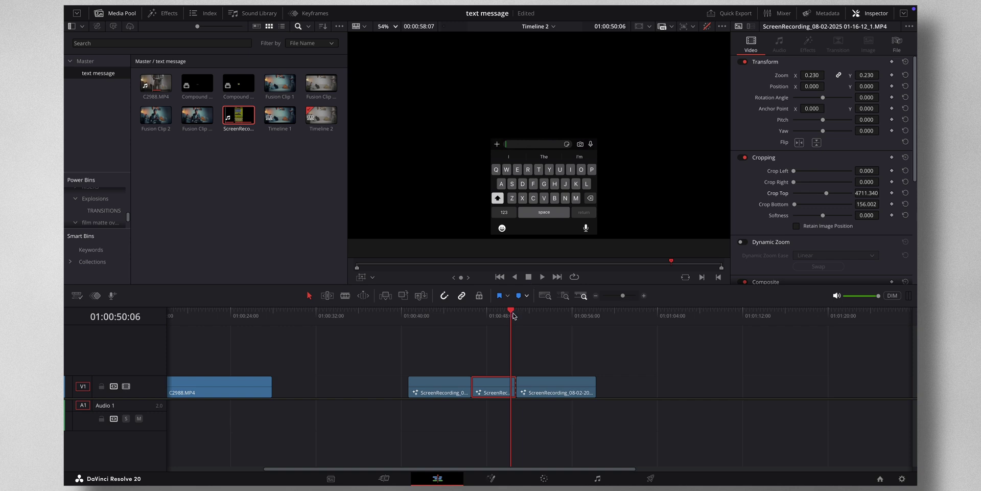
mouse_move(513, 314)
left_mouse_down()
mouse_move(500, 315)
mouse_move(508, 315)
left_mouse_up()
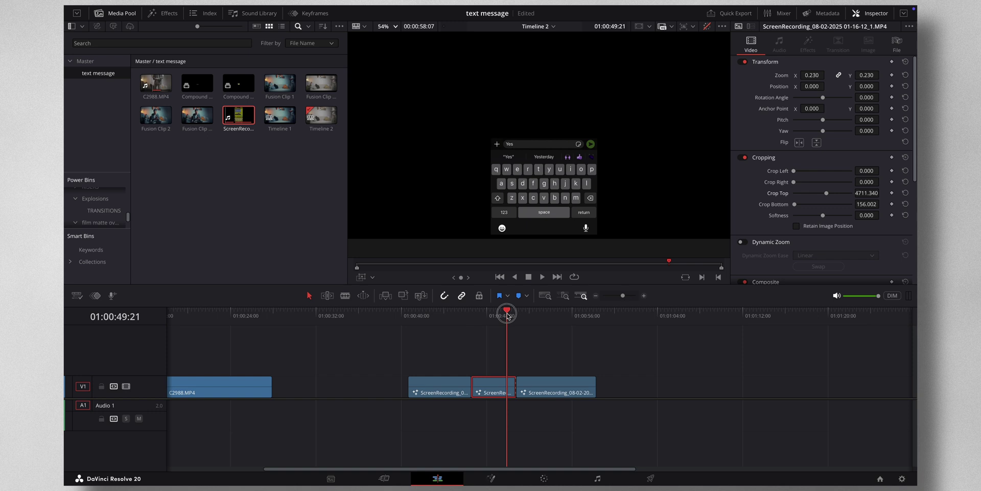
left_click(891, 193)
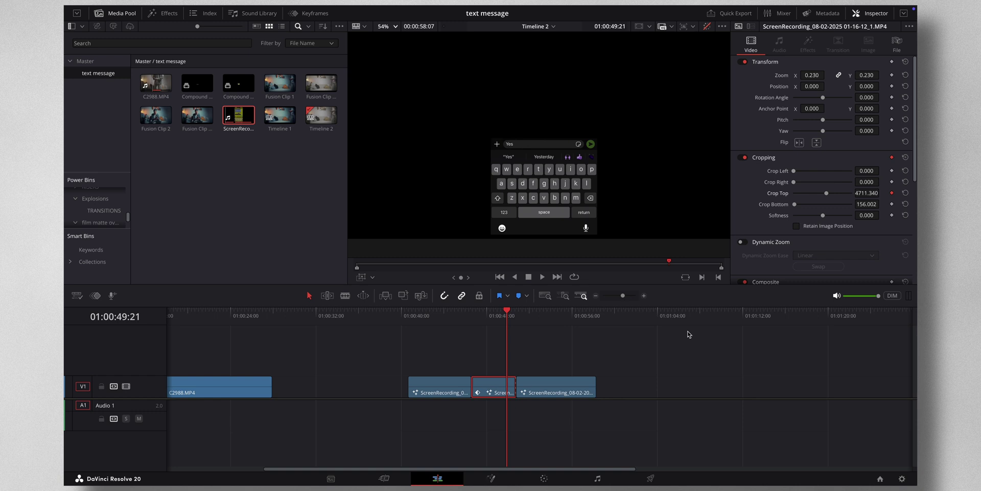
key("Right")
key("Right")
key("Right")
key("Right")
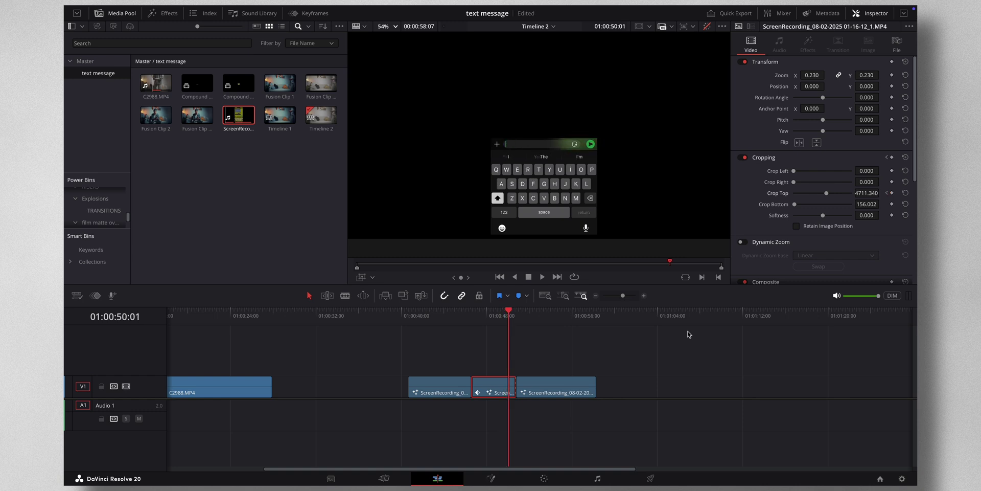
key("Right")
key("Right")
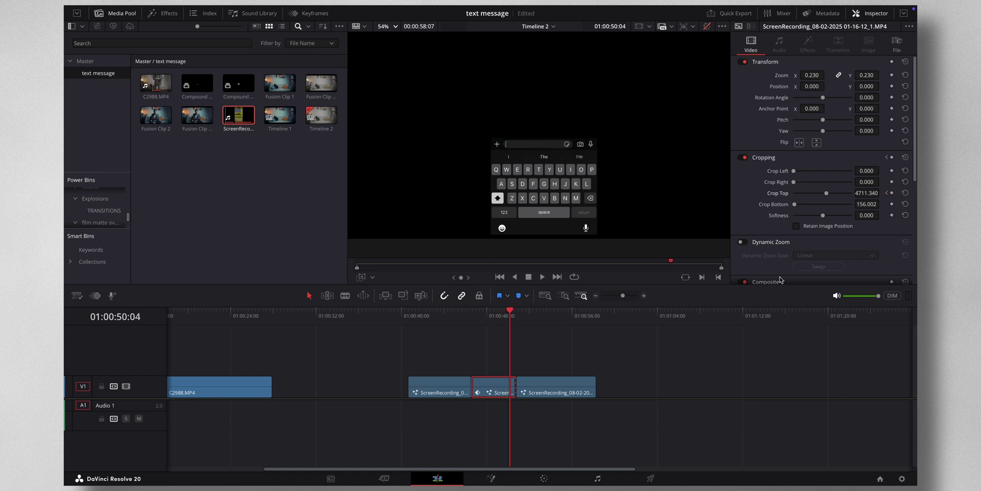
key("Right")
left_click_drag(871, 193, 668, 194)
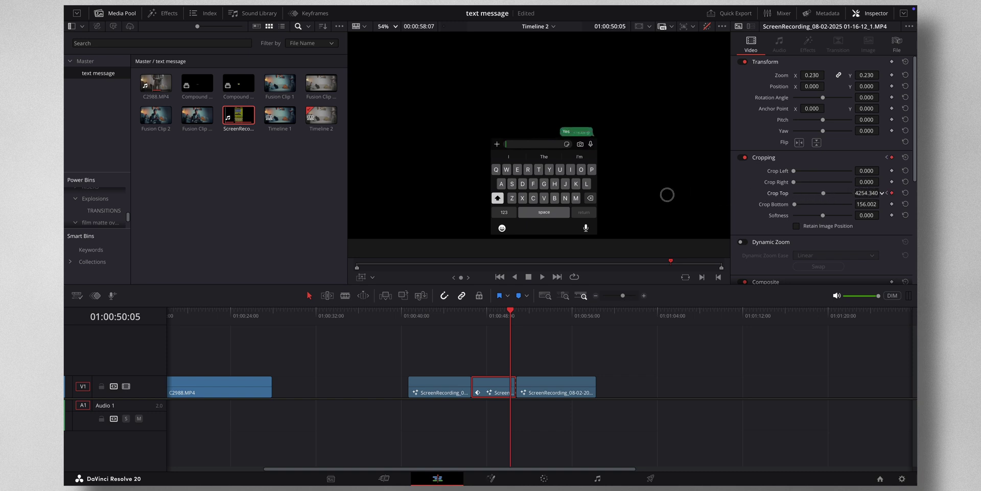
Step: Crop the third screen-recording clip to the sent message and keyboard, with Crop Top 4265.637 and Crop Bottom 127.301
key("space")
key("space")
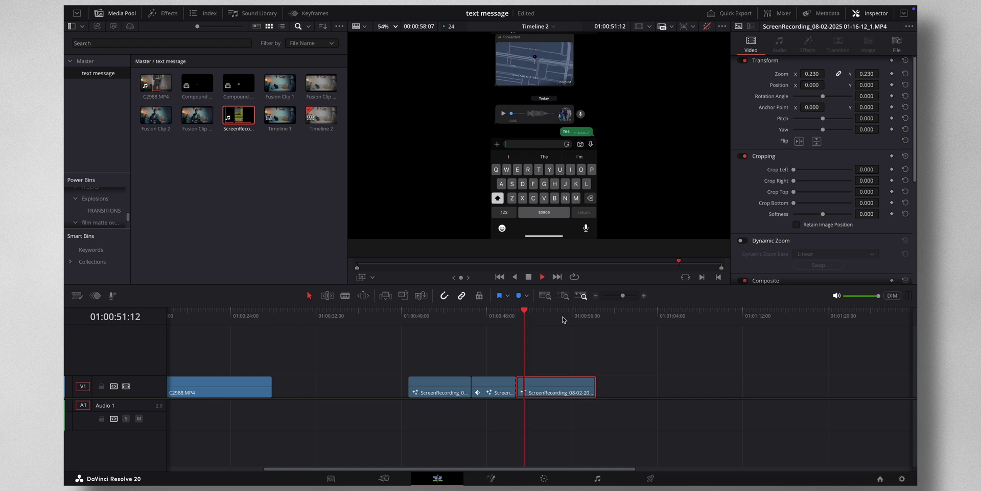
mouse_move(525, 314)
left_mouse_down()
mouse_move(545, 316)
mouse_move(540, 322)
left_mouse_up()
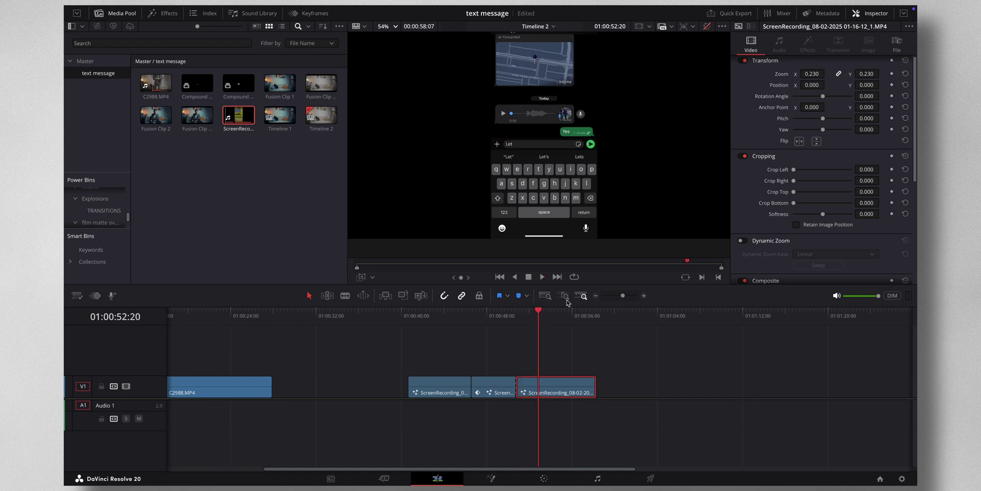
scroll(564, 217, "down", 2)
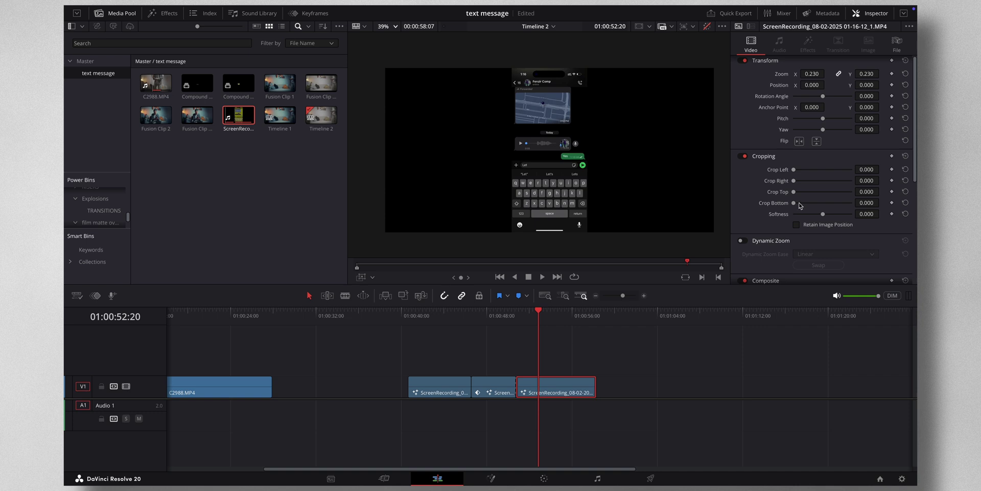
left_click_drag(794, 204, 796, 207)
left_click_drag(864, 192, 488, 243)
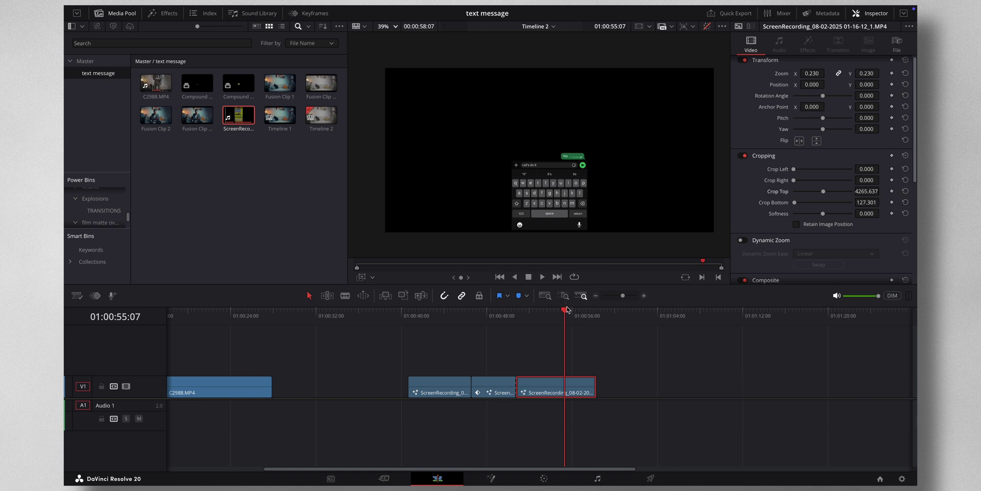
Step: Keyframe the third clip's Crop Top at 01:00:56:00 and set it to 3928.637 a few frames on to reveal both messages
left_click_drag(566, 309, 573, 312)
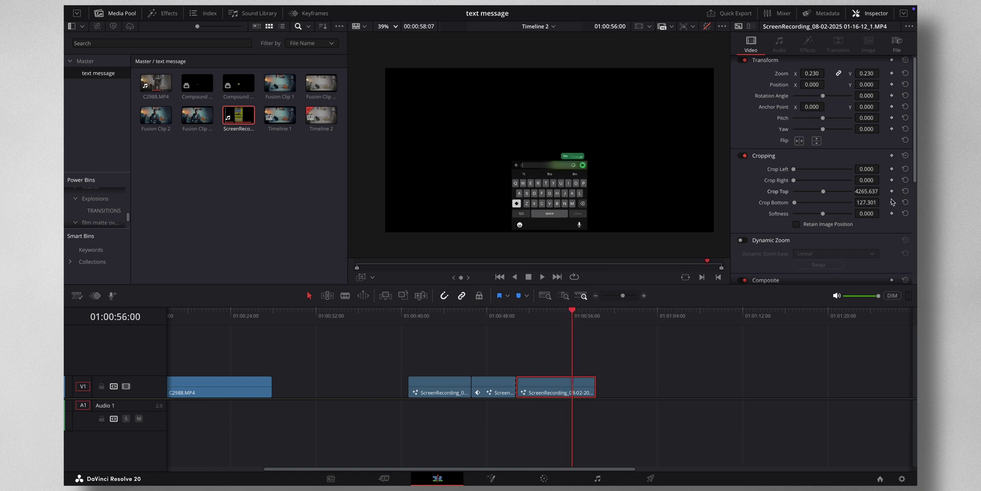
left_click(892, 191)
key("Right")
key("Right")
key("Right")
key("Right")
key("Right")
key("Right")
key("Right")
key("Right")
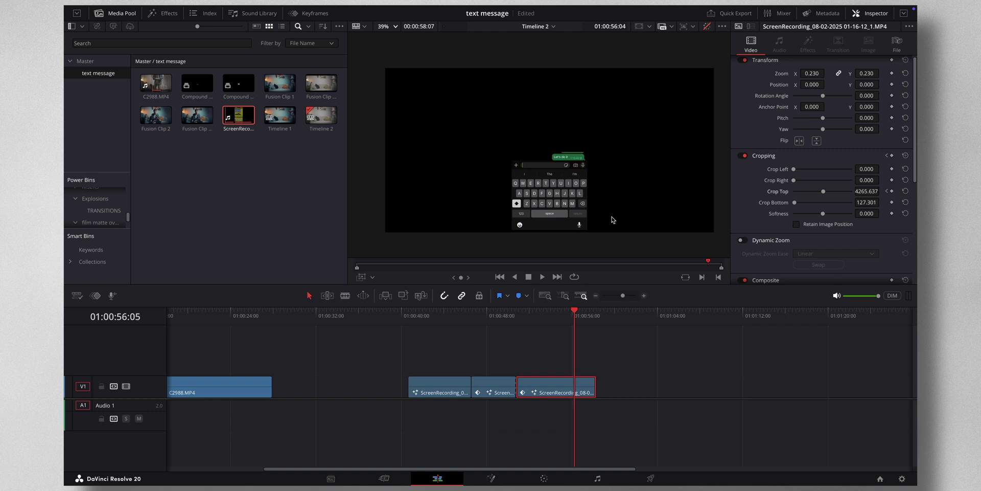
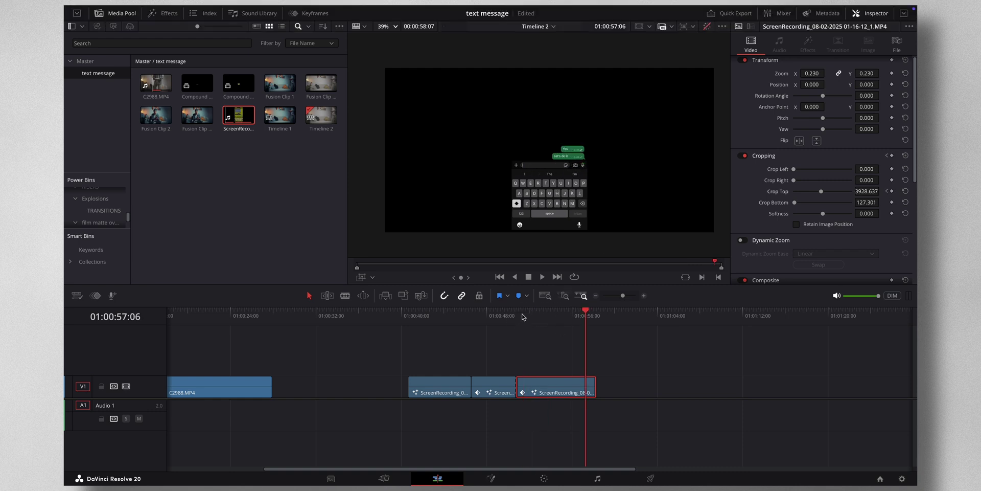
Step: Smooth the pair of Crop Top keyframes on the second and third screen-recording clips with easing in the keyframe curve editor
left_click(496, 388)
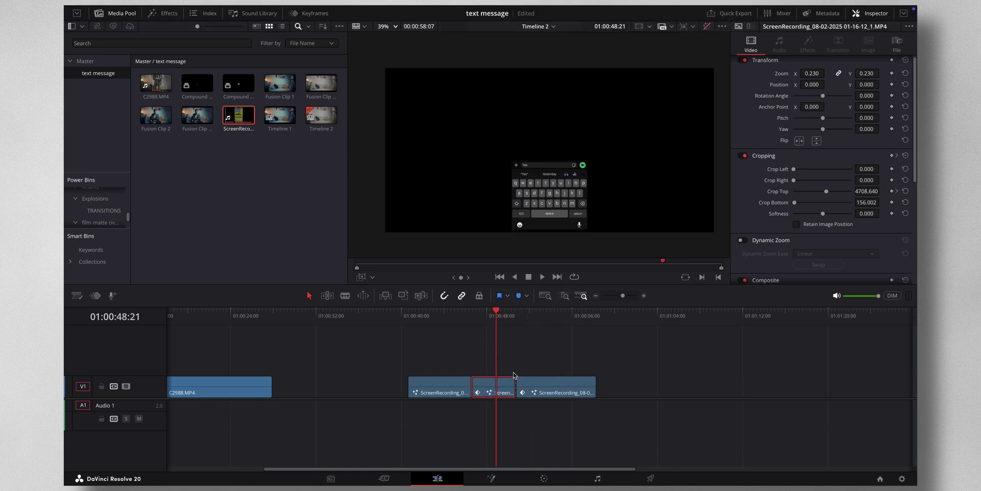
left_click(313, 14)
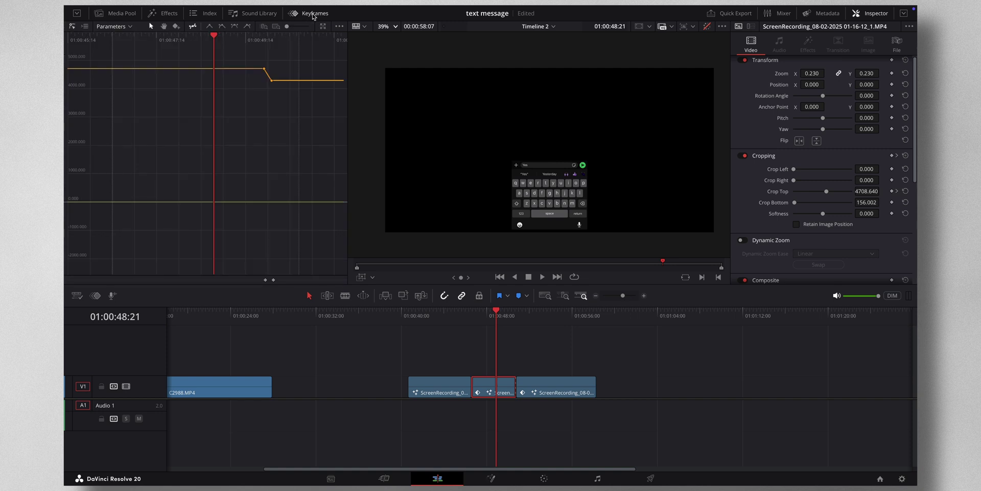
left_click(271, 80)
left_click(264, 68, "shift")
left_click(538, 330)
left_click(567, 384)
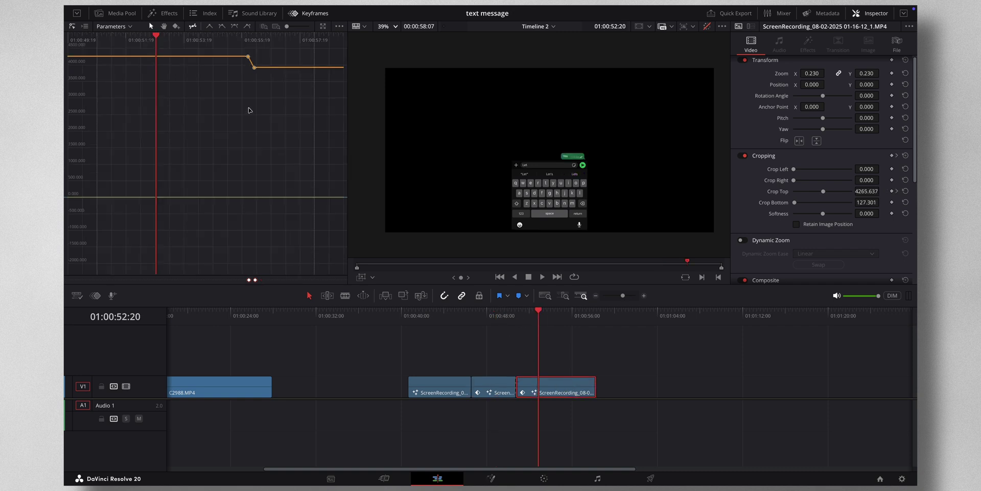
left_click_drag(270, 87, 221, 45)
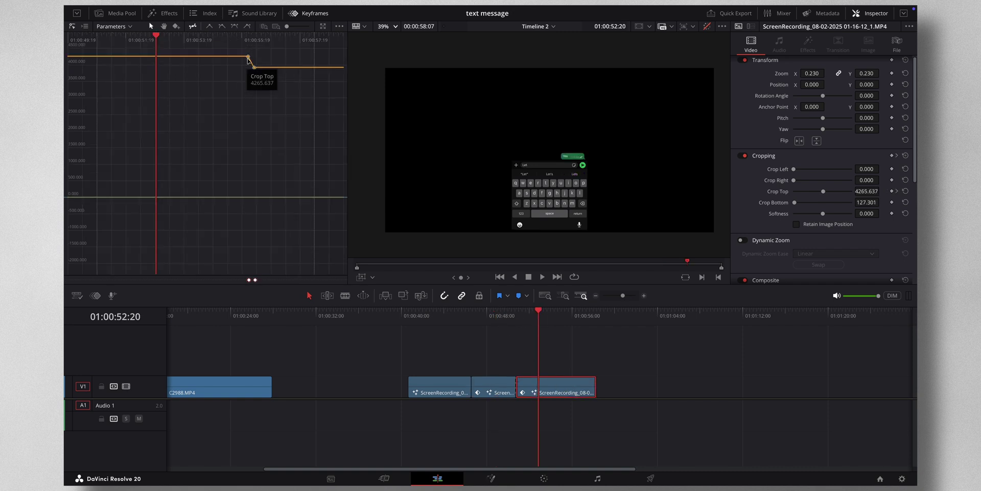
left_click(236, 30)
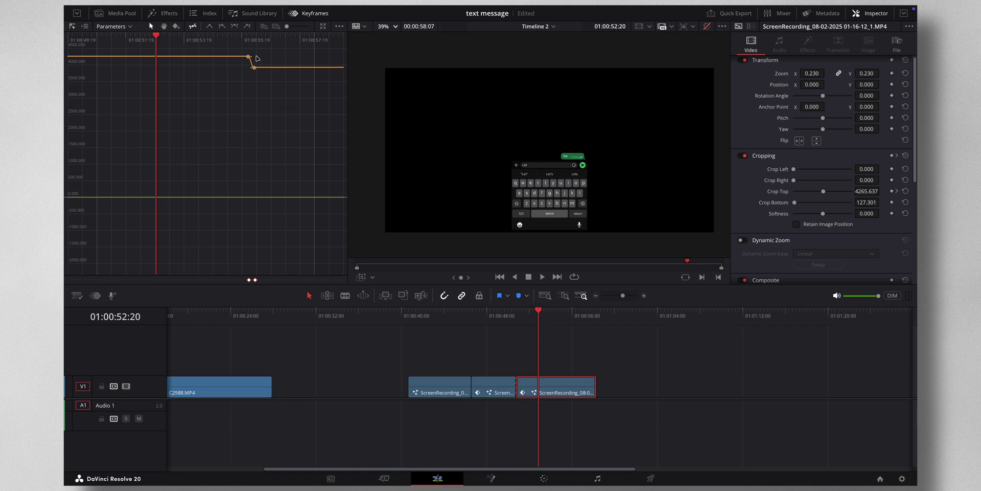
Step: Combine the second and third screen-recording clips into one compound clip with the default name
left_click_drag(494, 354, 536, 390)
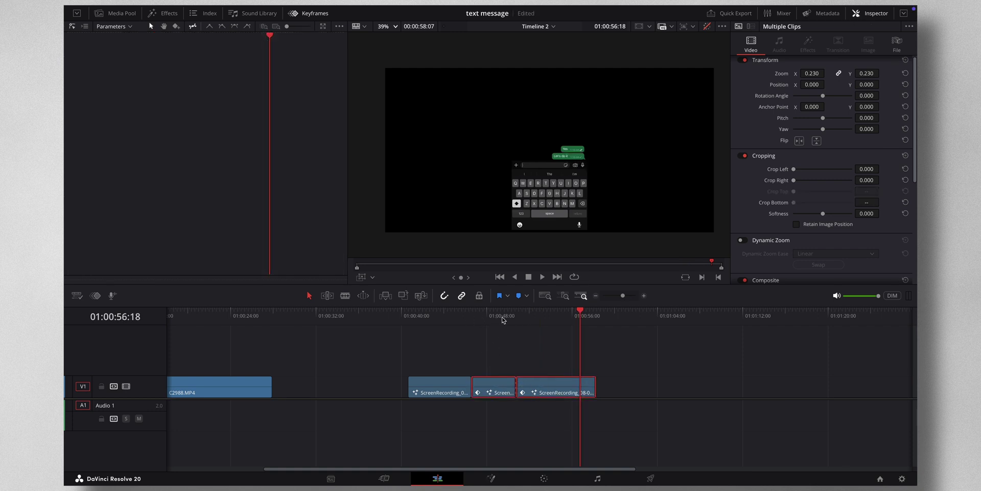
right_click(539, 390)
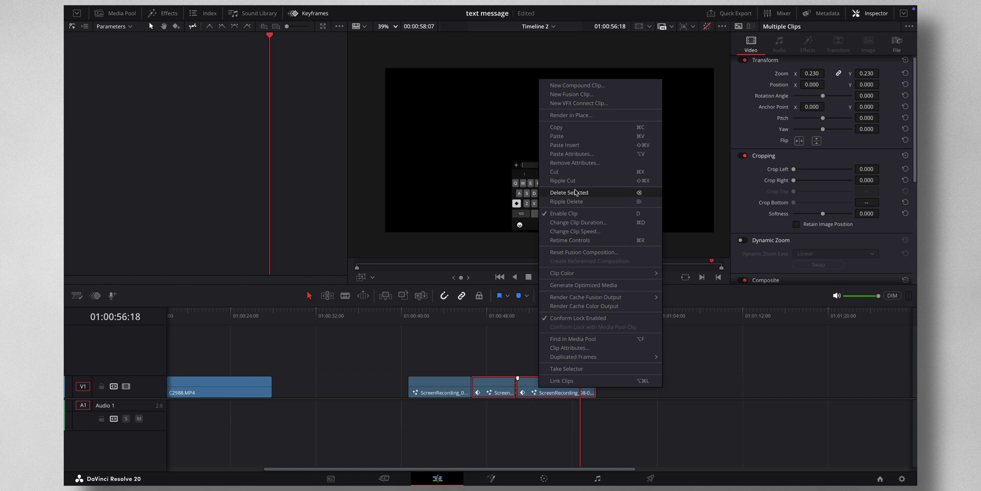
left_click(584, 89)
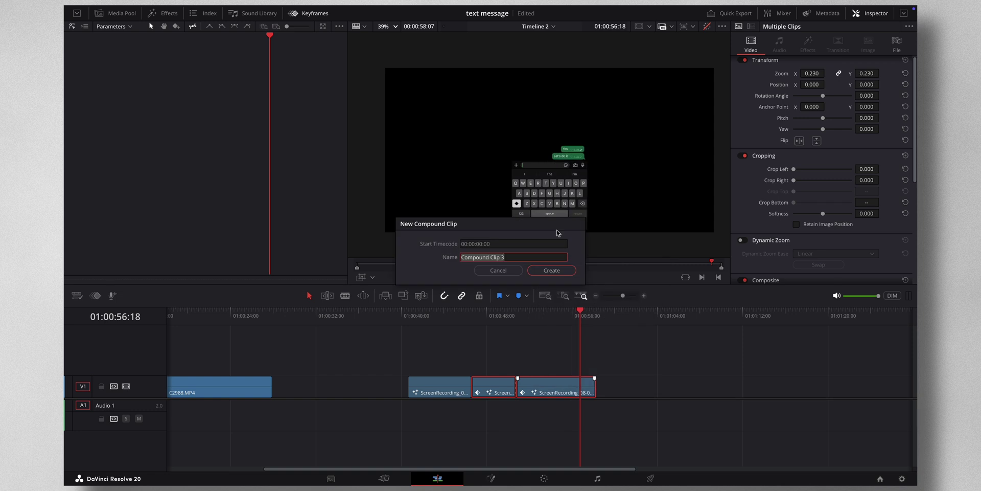
left_click(550, 275)
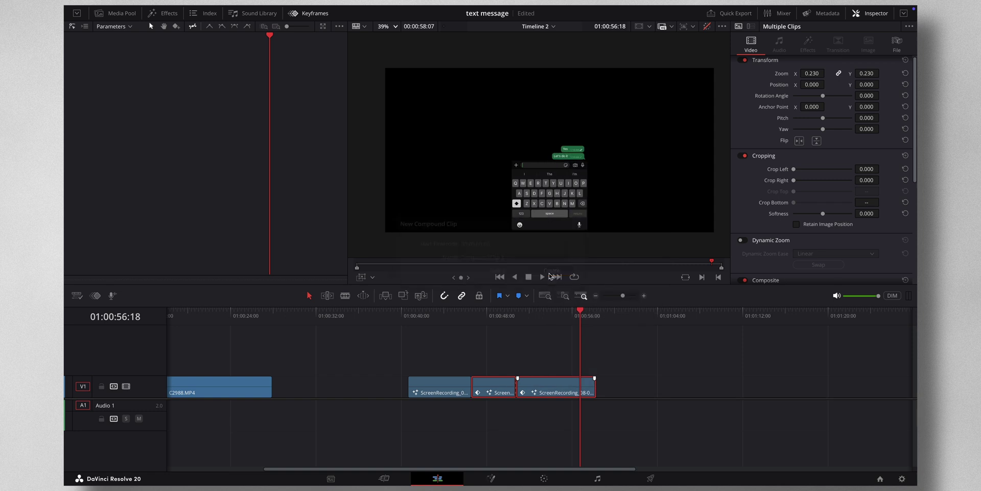
Step: Convert the first screen-recording clip, showing the voice message, into its own compound clip with the default name
left_click(436, 313)
left_click(448, 392)
right_click(447, 390)
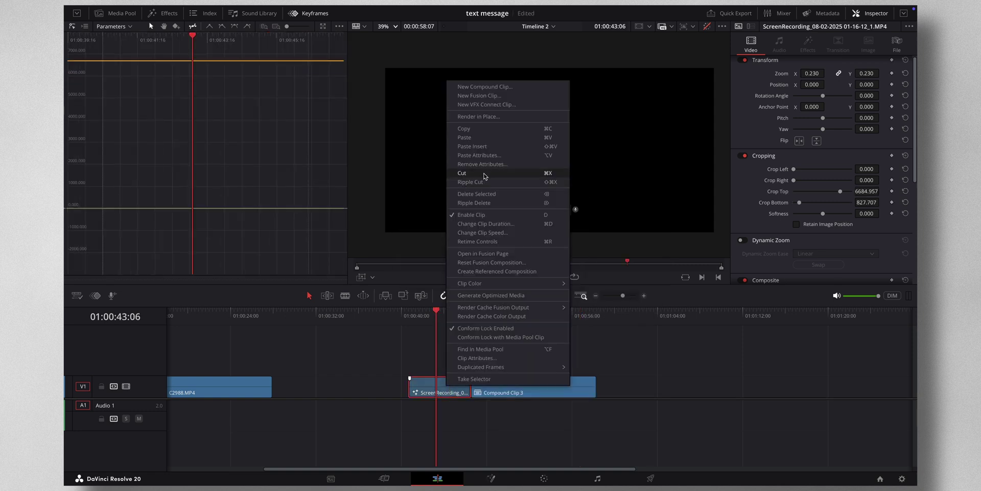
left_click(493, 87)
left_click(552, 270)
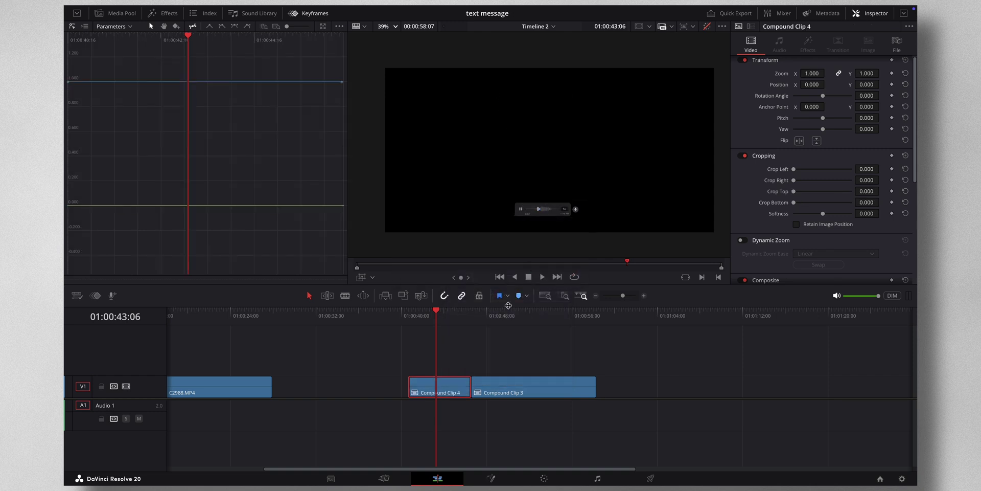
Step: Move Compound Clip 4 to track V2 above the first C2988.MP4 clip, starting at 01:00:07:00
scroll(469, 348, "left", 5)
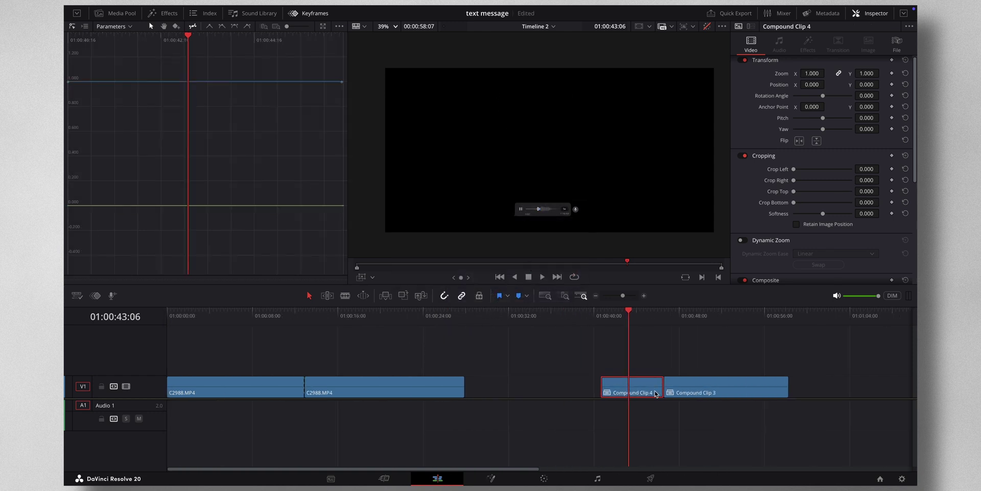
left_click_drag(635, 388, 420, 365)
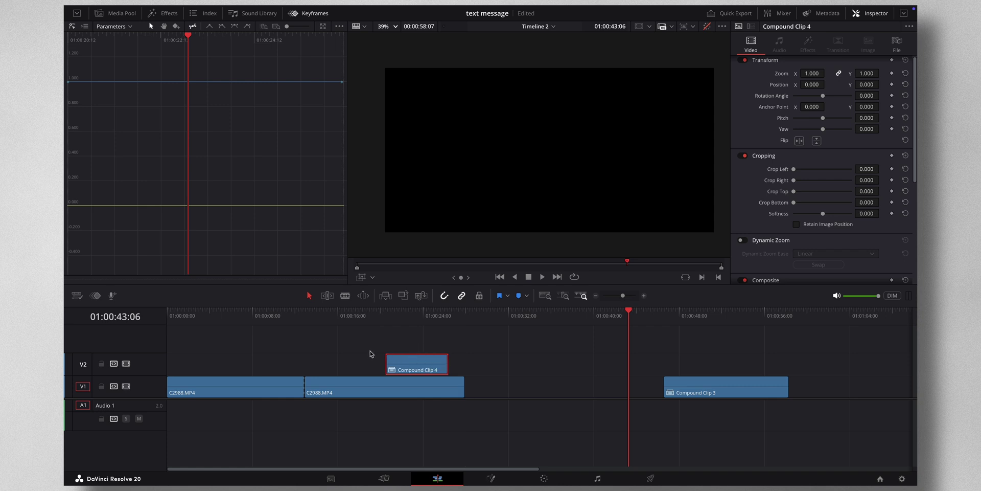
key("Home")
left_click_drag(168, 310, 242, 317)
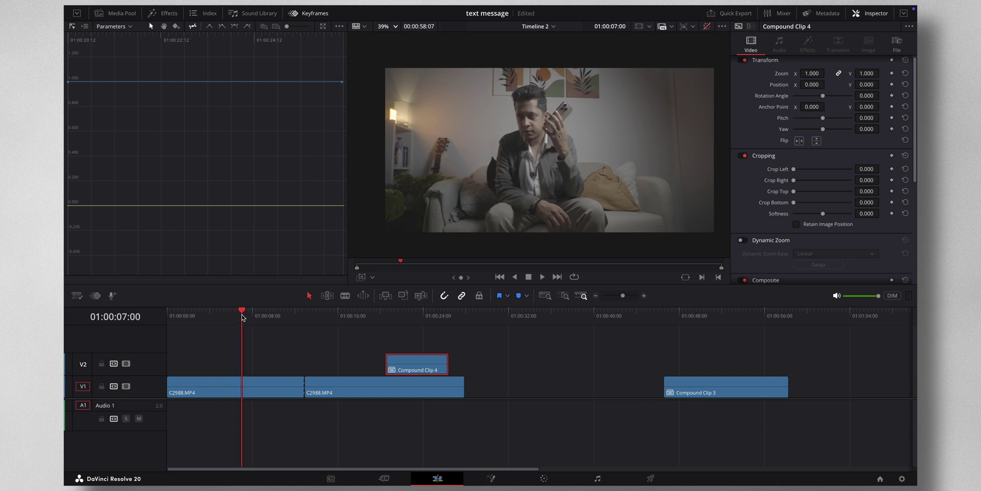
left_click_drag(409, 364, 265, 364)
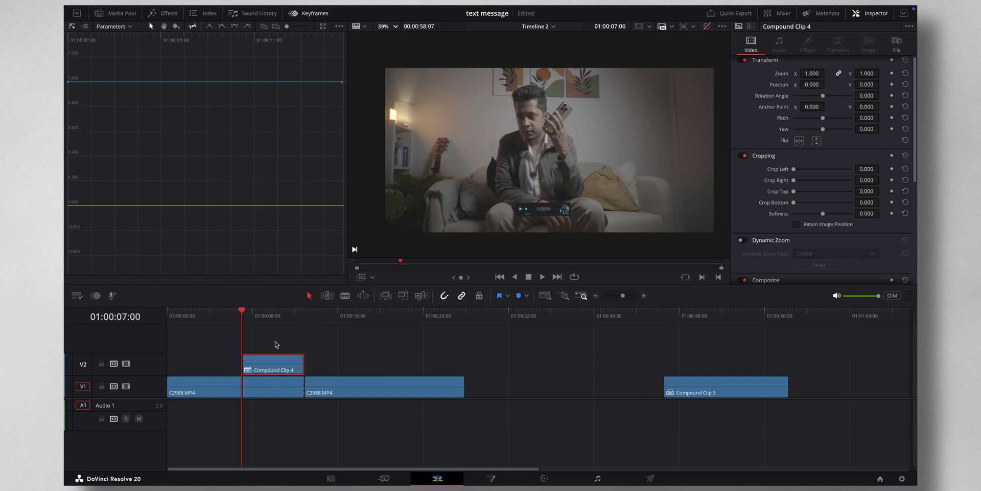
Step: Move Compound Clip 3 to track V2 above the second C2988.MP4 clip, starting at 01:00:13:03
key("space")
left_click(306, 315)
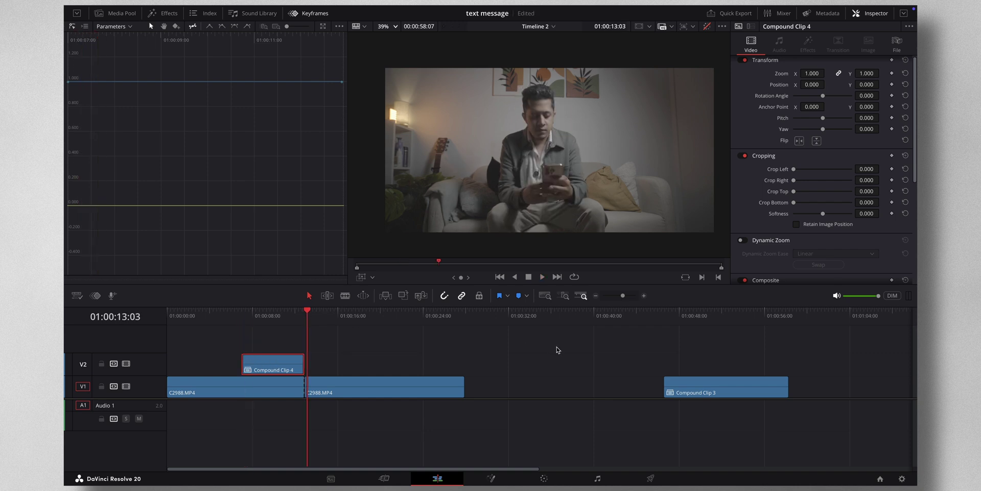
left_click_drag(725, 391, 365, 362)
Step: Review the voice message's timing and shift Compound Clip 4 slightly earlier to start at 01:00:06:12
left_click(230, 314)
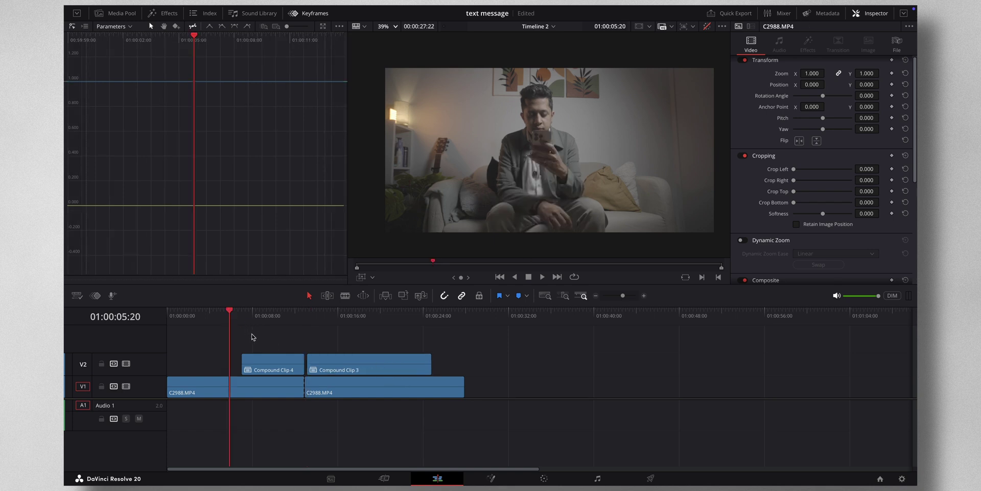
left_click(290, 364)
left_click_drag(230, 310, 276, 324)
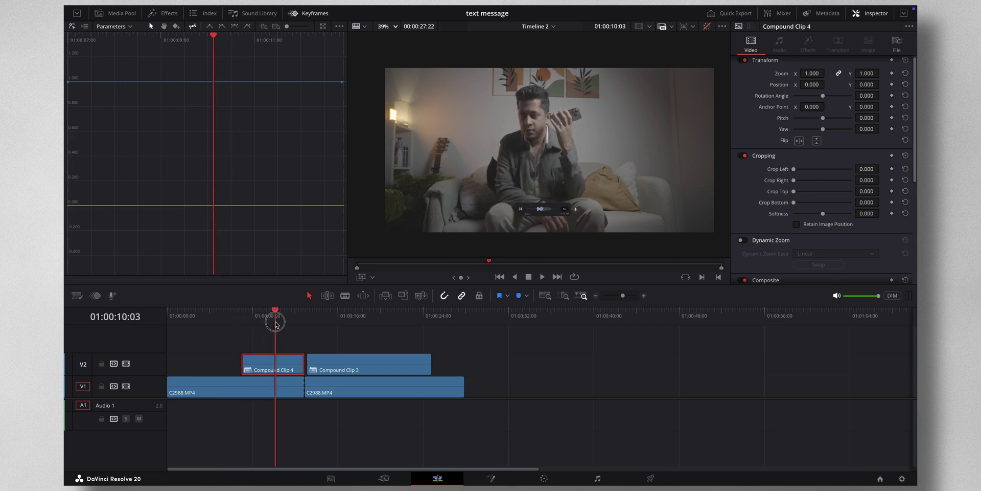
left_click_drag(254, 367, 248, 367)
left_click(251, 332)
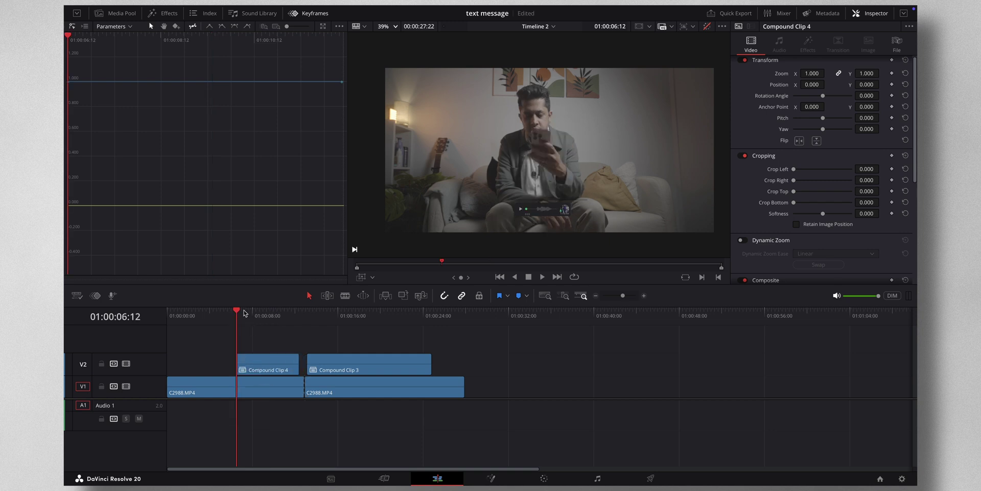
Step: Add timeline markers at the start and end of both compound clips, from 01:00:06:12 to 01:00:24:20
key("m")
left_click_drag(246, 314, 308, 314)
key("m")
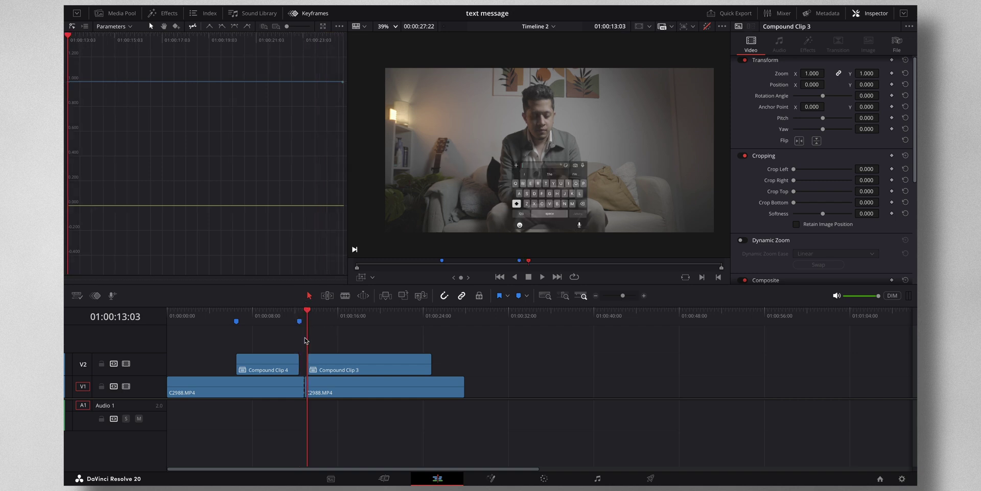
left_click_drag(310, 311, 432, 312)
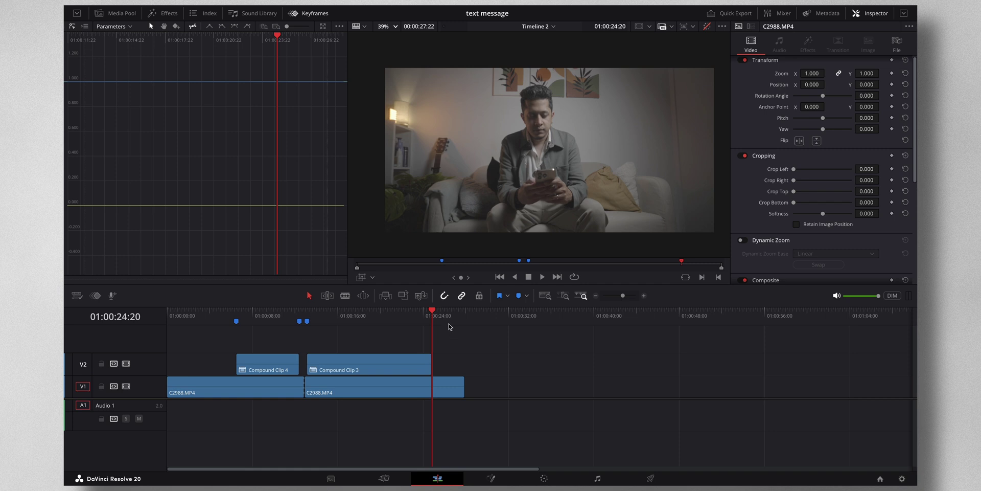
Step: Create a Fusion clip from Compound Clip 4 and the first C2988.MP4 clip, and open it on the Fusion page
left_click_drag(253, 333, 267, 401)
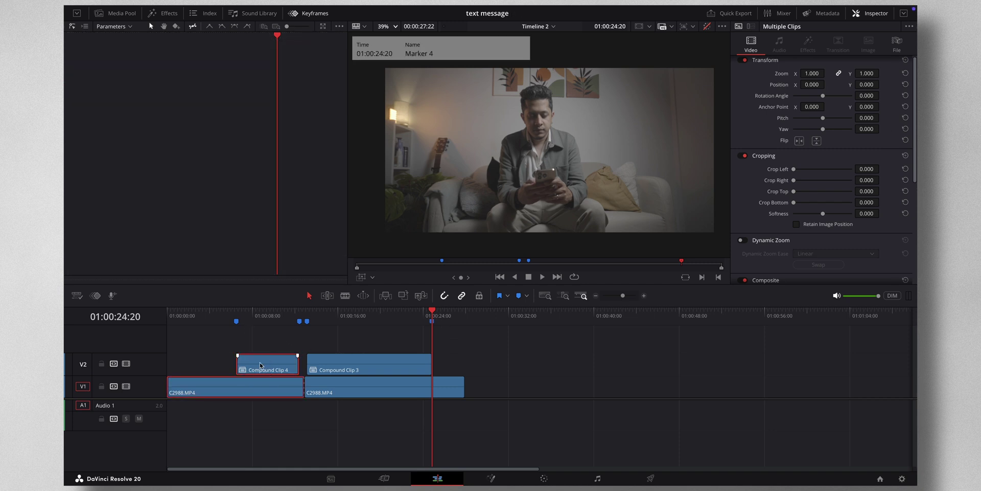
right_click(260, 365)
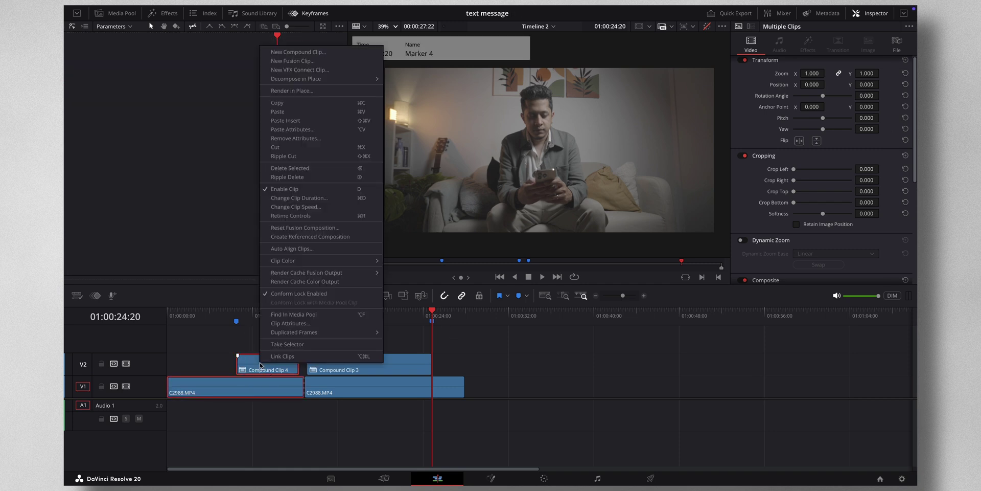
left_click(311, 61)
left_click(258, 323)
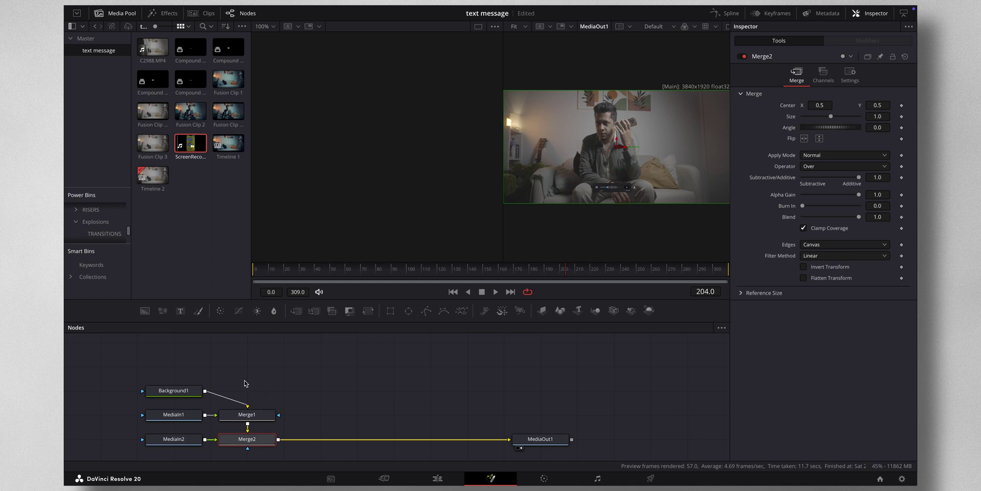
Step: Delete the Merge1, Merge2 and Background1 nodes from the composition
left_click(265, 419)
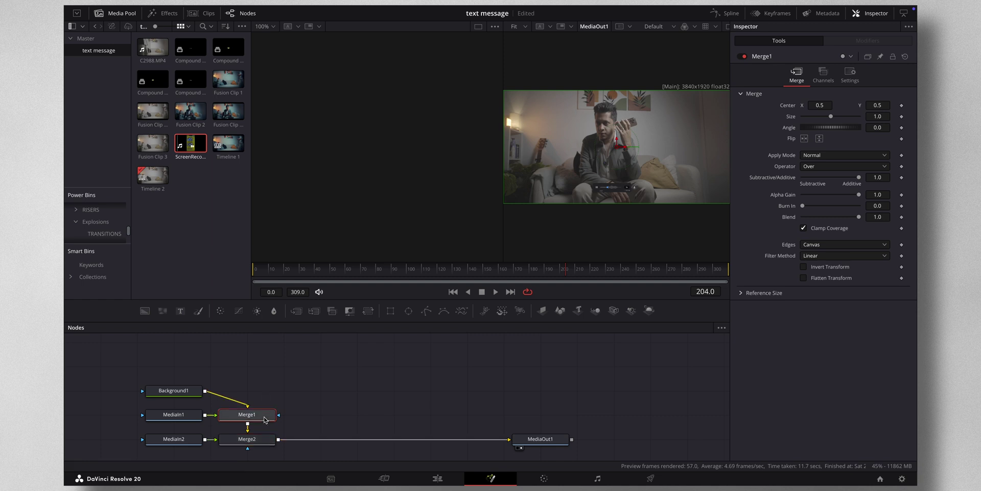
key("Delete")
left_click(258, 439)
key("Delete")
left_click(187, 391)
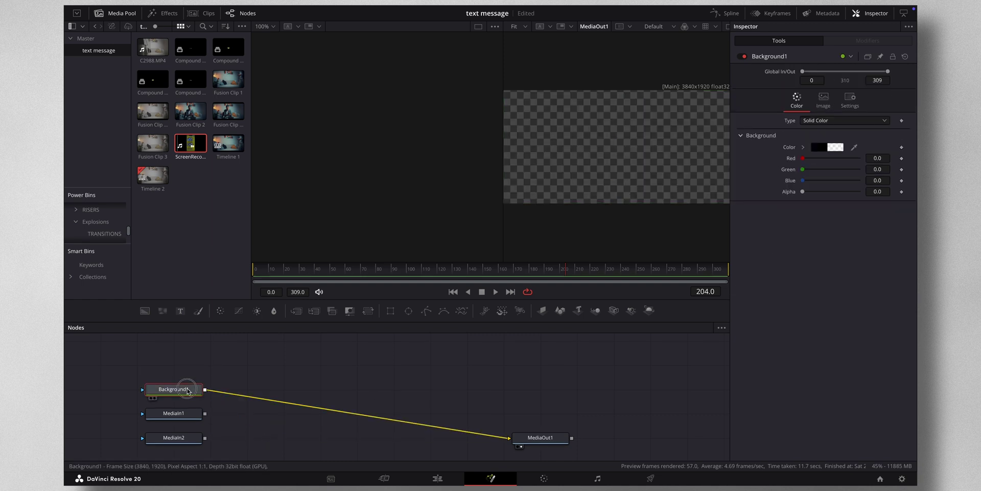
key("Delete")
Step: Show the MediaIn1 node in the first viewer and rename it MainCLip
left_click_drag(198, 413, 203, 402)
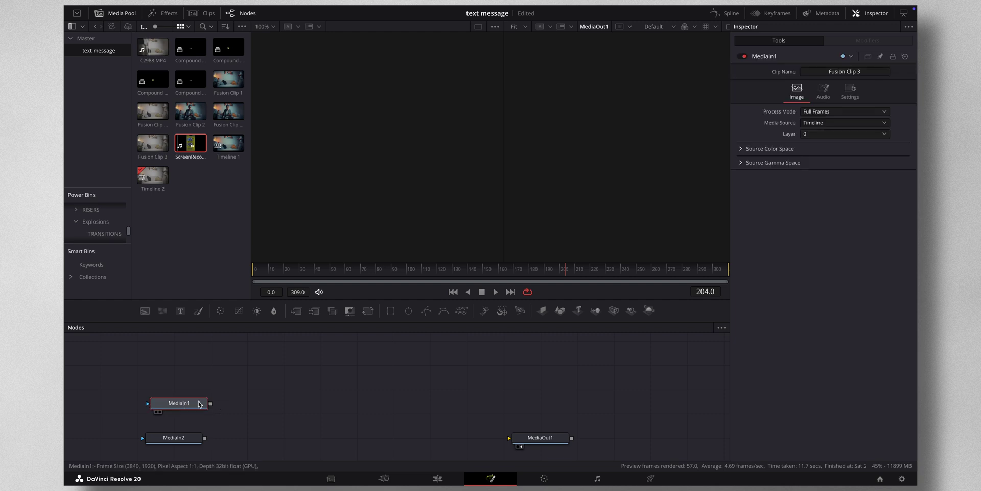
key("1")
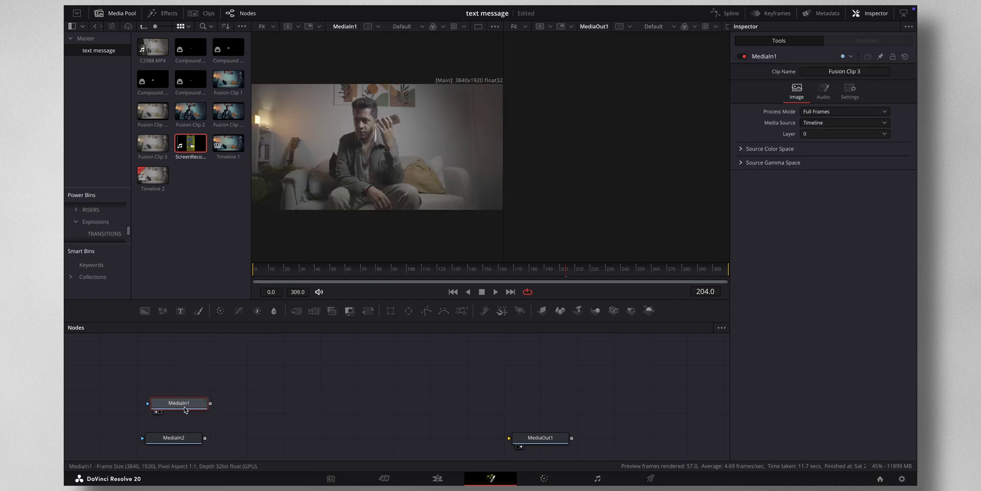
right_click(188, 404)
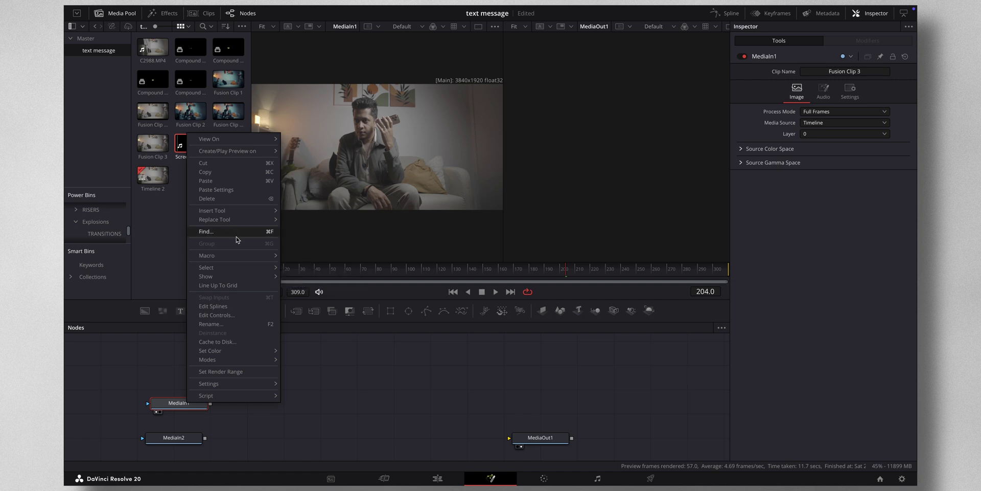
left_click(239, 323)
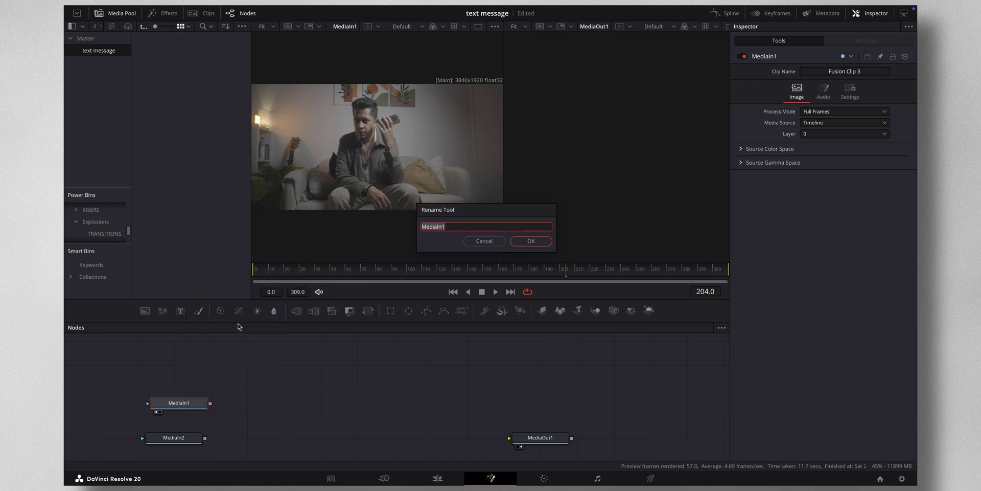
type("MainClip")
key("Return")
Step: Rename the MediaIn2 node Voiceclip and connect the MainCLip node's output to MediaOut1
left_click(176, 438)
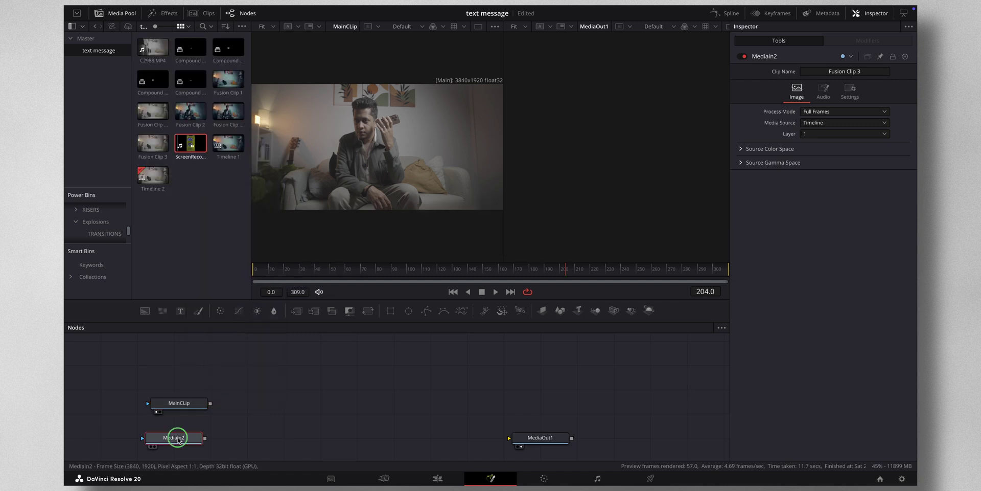
right_click(179, 438)
left_click(219, 359)
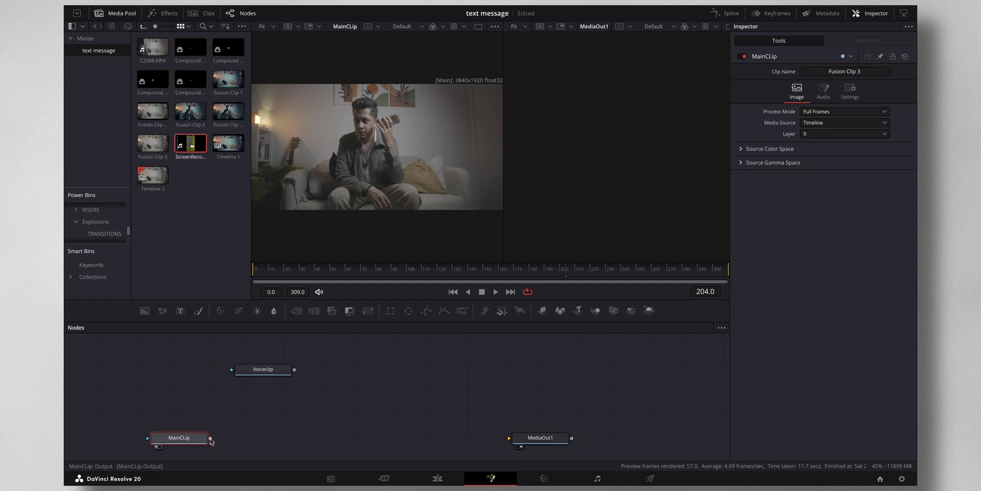
left_click_drag(210, 437, 512, 440)
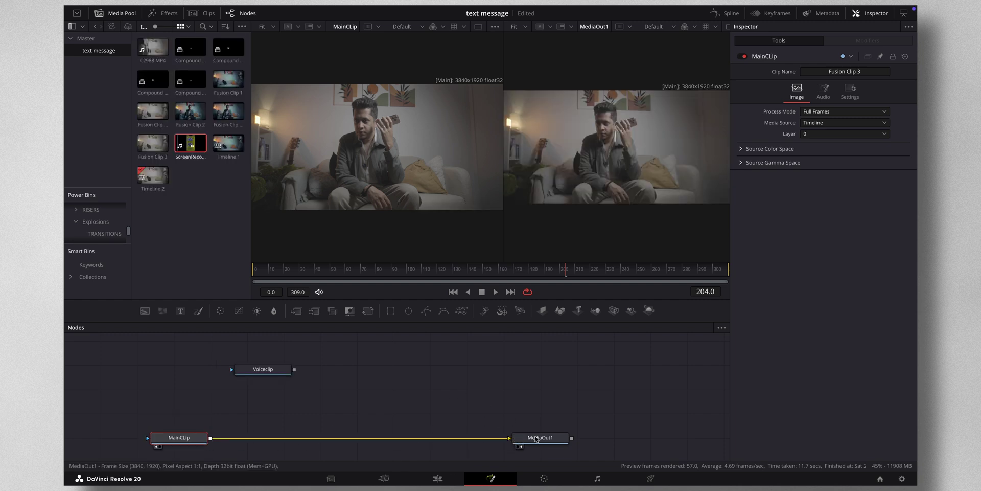
mouse_move(533, 439)
left_mouse_down()
mouse_move(557, 343)
mouse_move(544, 440)
left_mouse_up()
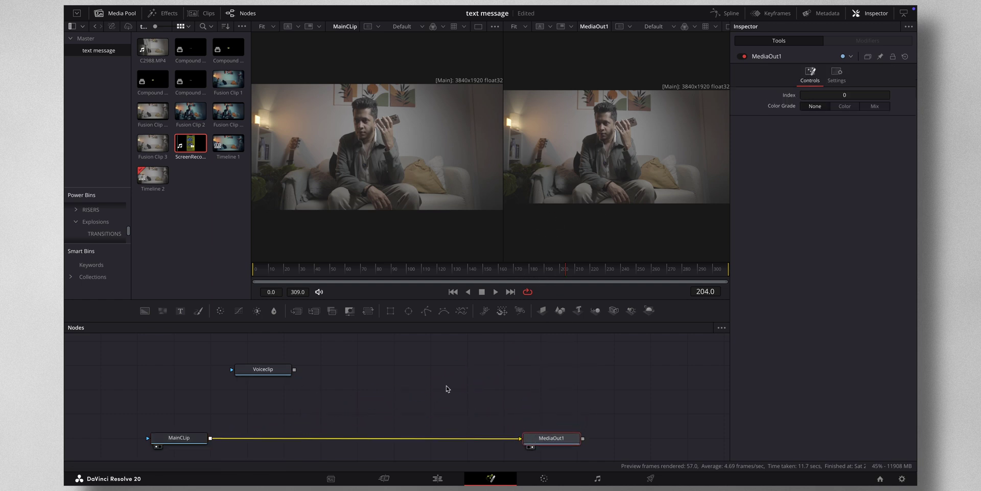
Step: Insert a Tracker node between MainCLip and MediaOut1
left_click(190, 437)
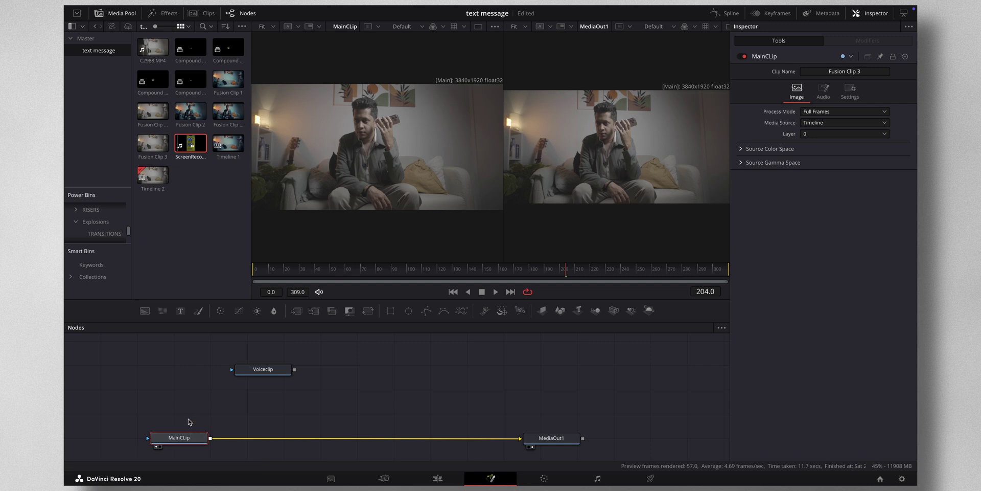
key("shift+space")
type("track")
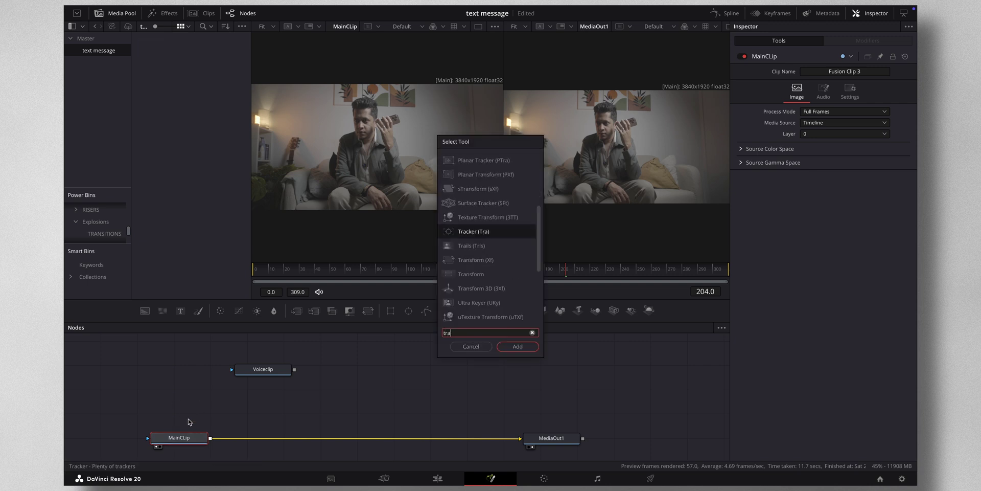
left_click(518, 347)
left_click_drag(265, 436, 330, 438)
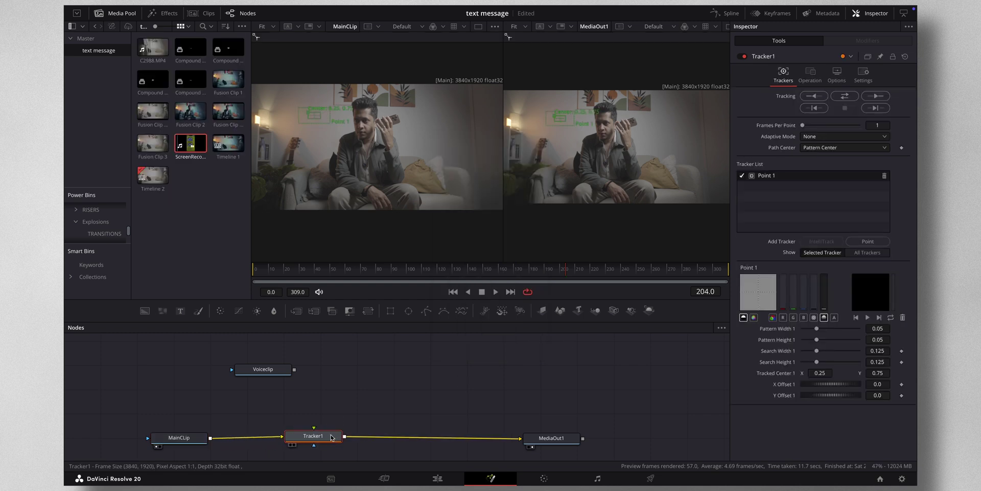
Step: Place the tracker point on the phone in the man's hand and set Adaptive Mode to Best match
left_click_drag(555, 117, 630, 118)
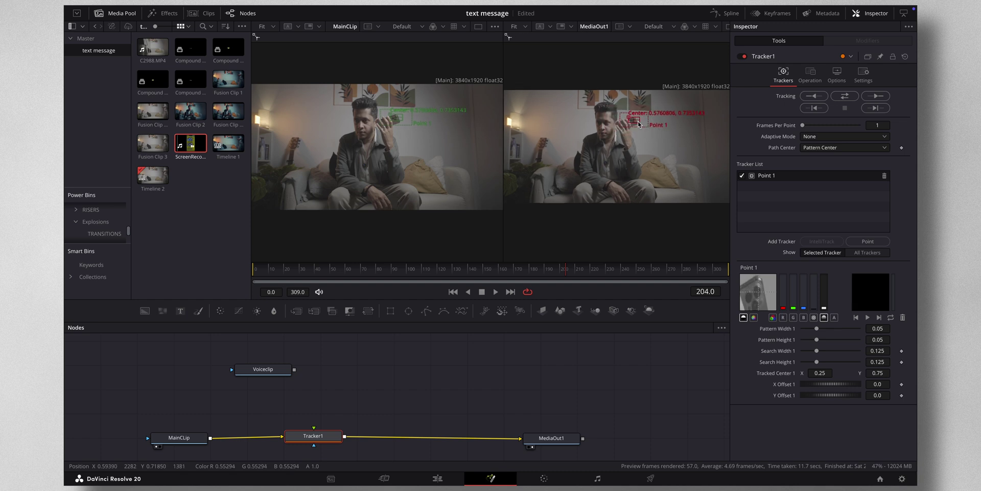
left_click(828, 137)
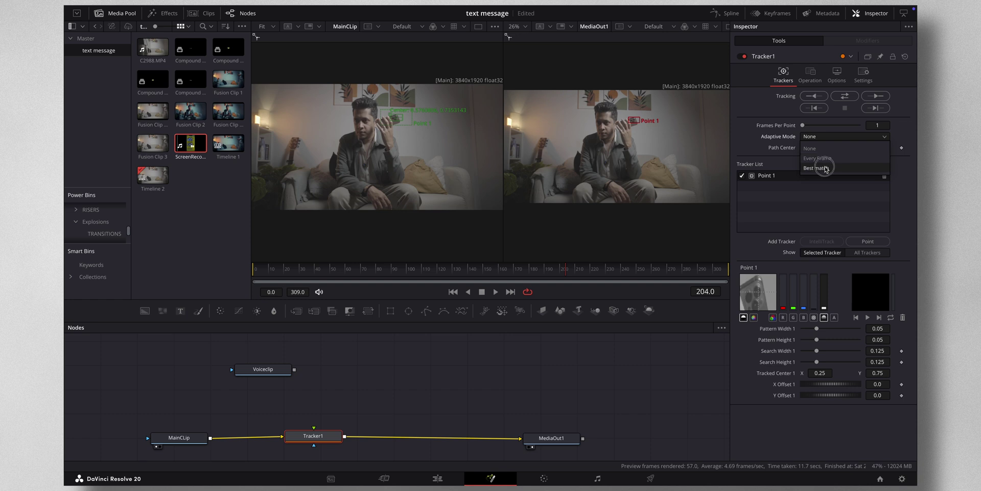
left_click(828, 156)
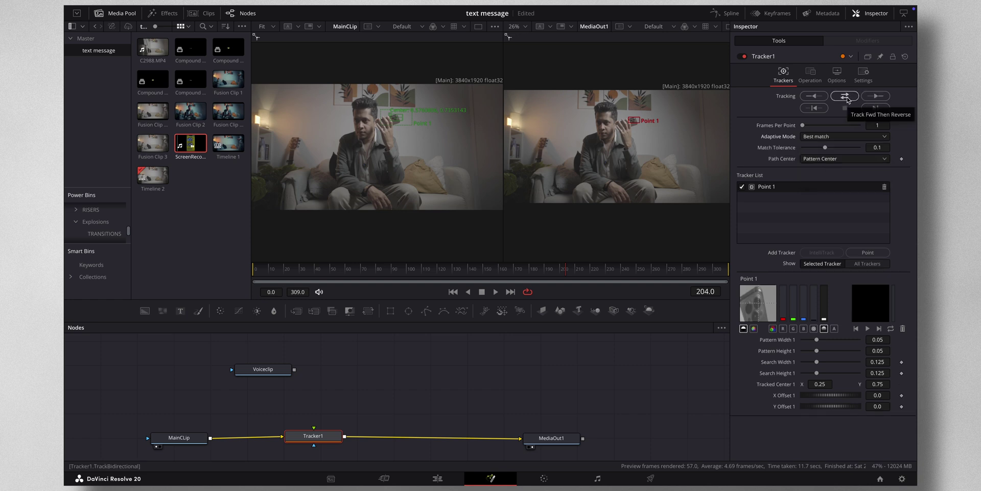
Step: Track the phone point forward then in reverse, and move the Voiceclip node above Tracker1
left_click(846, 97)
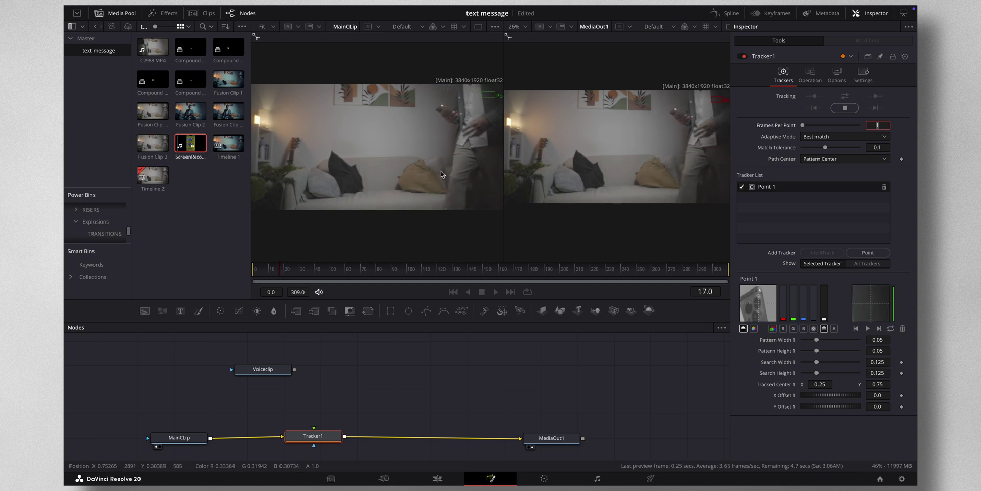
left_click_drag(275, 373, 326, 356)
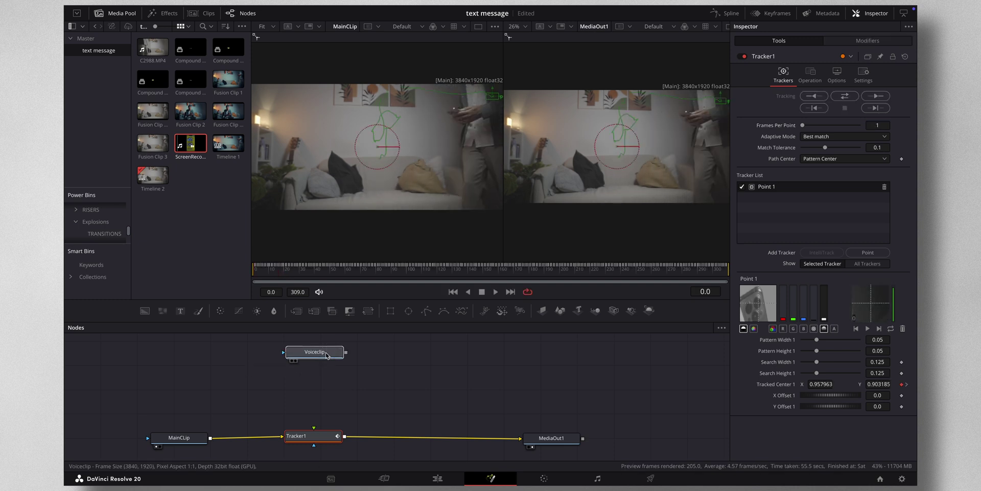
Step: Set Tracker1's operation to Match Move
left_click(323, 436)
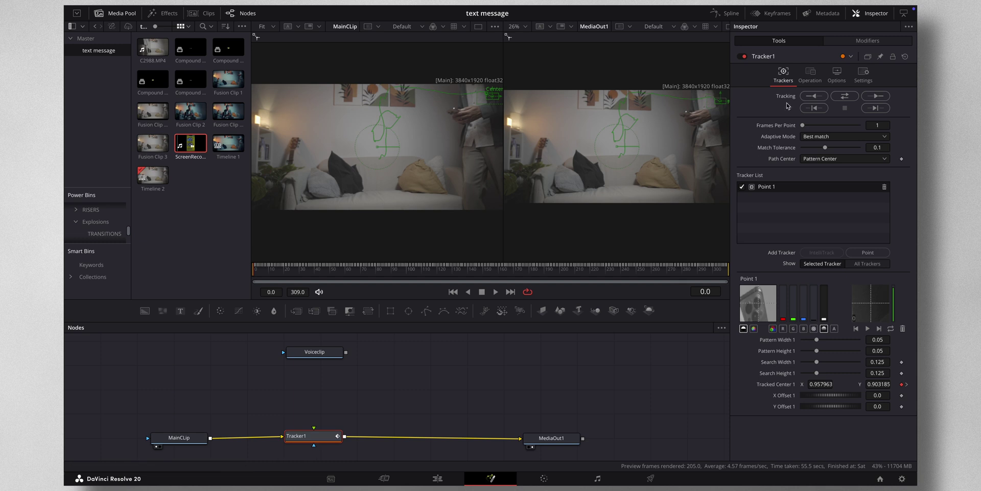
left_click(810, 74)
left_click(818, 97)
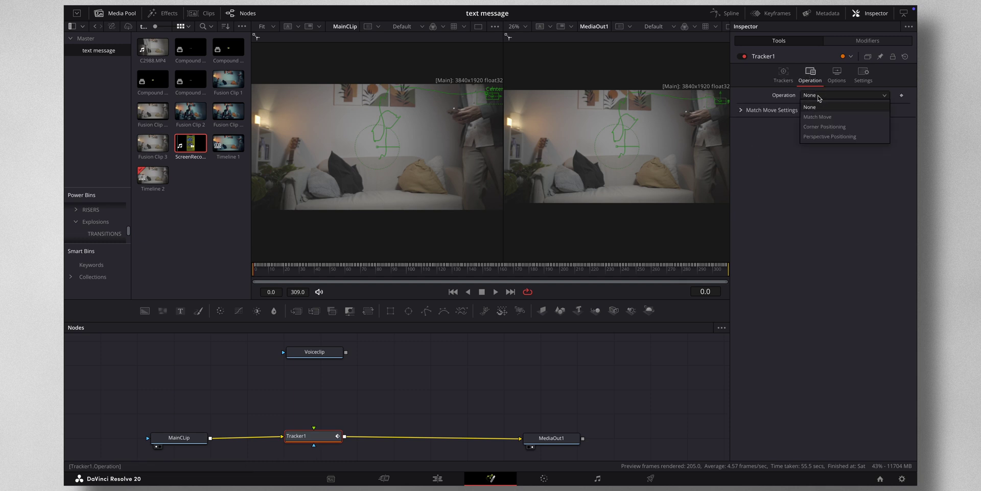
left_click(818, 117)
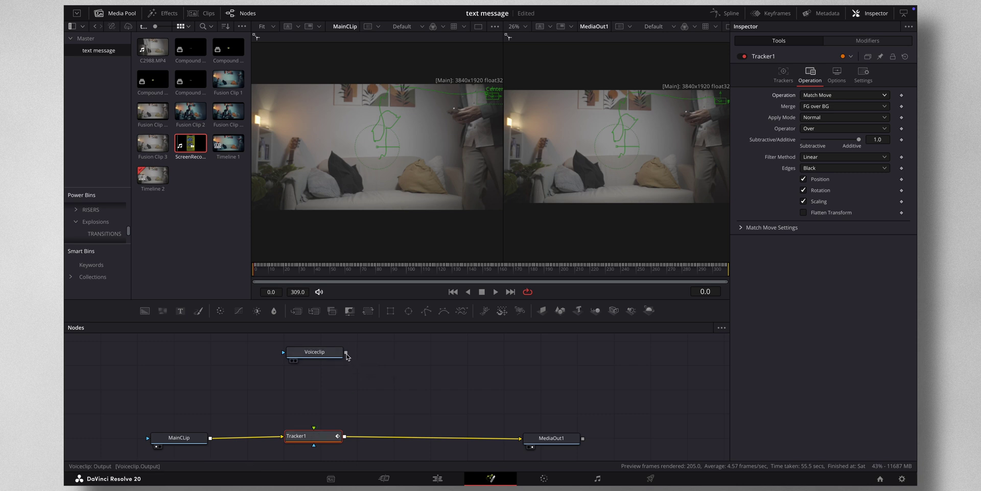
Step: Connect the Voiceclip node's output to Tracker1's foreground input and scrub through the clip to check the composite
left_click_drag(347, 356, 315, 429)
left_click_drag(301, 276, 579, 279)
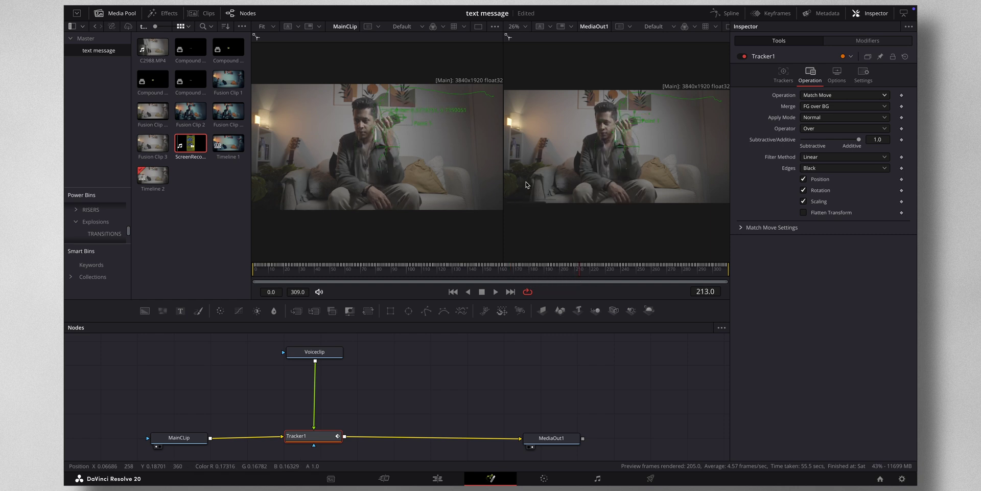
left_click_drag(582, 270, 605, 271)
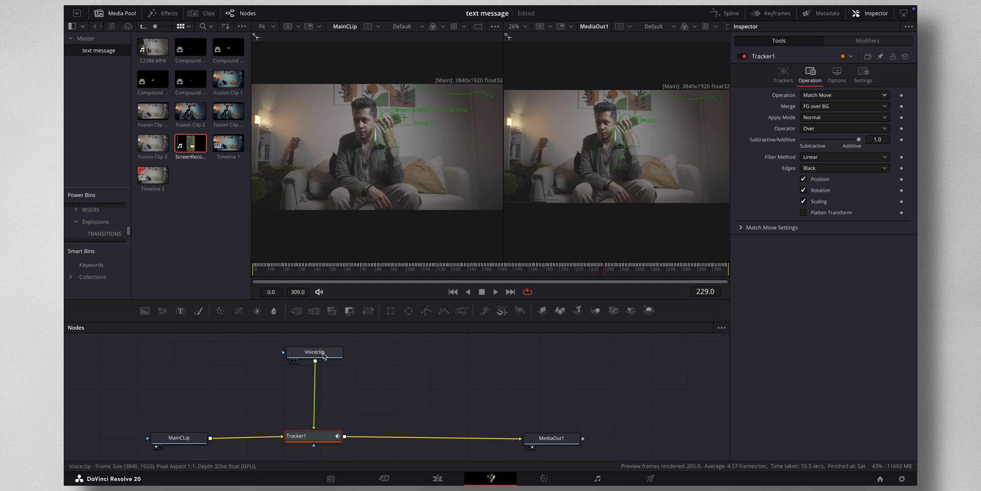
Step: Show the Voiceclip node in the first viewer and add a Luma Keyer between it and Tracker1
left_click_drag(323, 355, 351, 194)
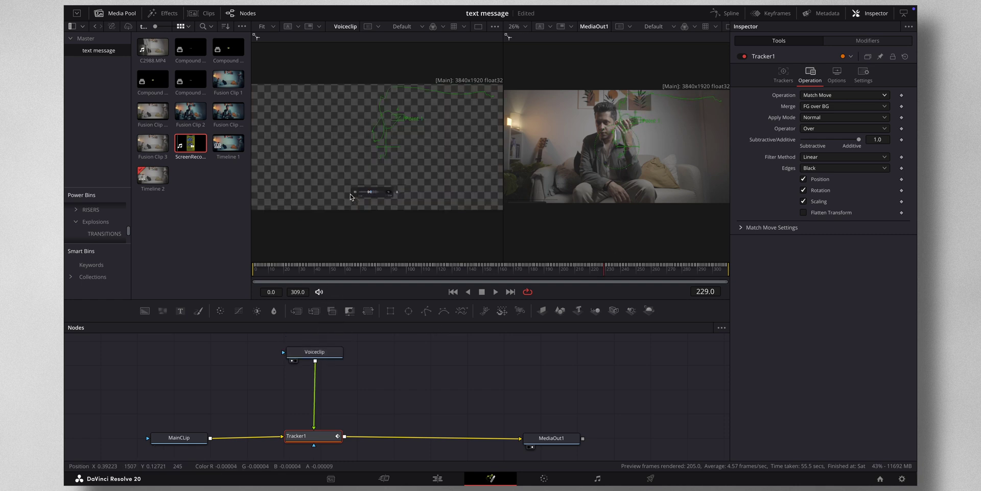
left_click_drag(338, 359, 338, 351)
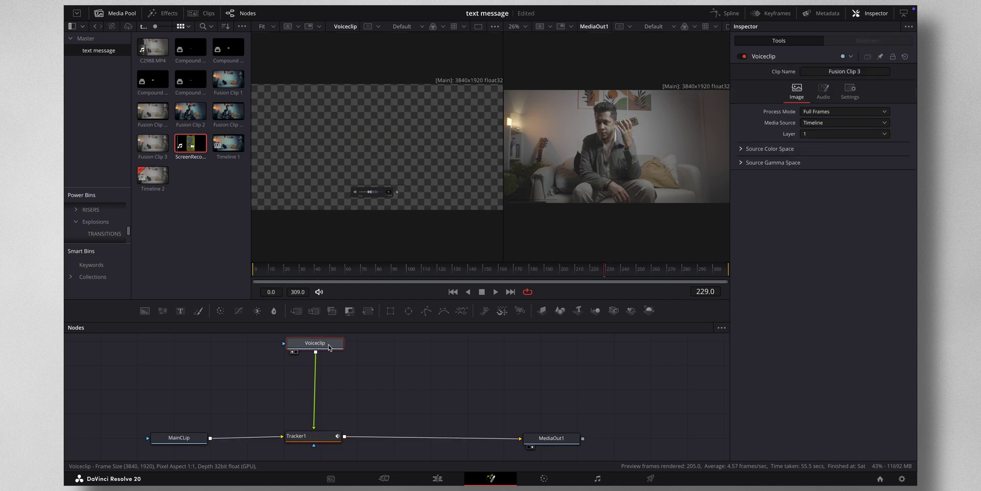
key("shift+space")
type("luma")
left_click(511, 347)
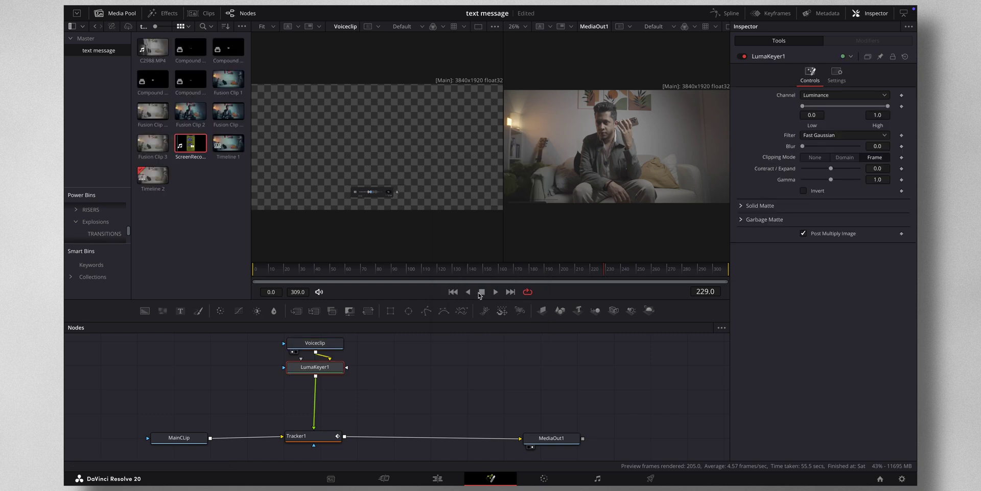
Step: Show LumaKeyer1 in the first viewer and set its Contract/Expand to 0.43
left_click_drag(322, 372, 373, 214)
key("1")
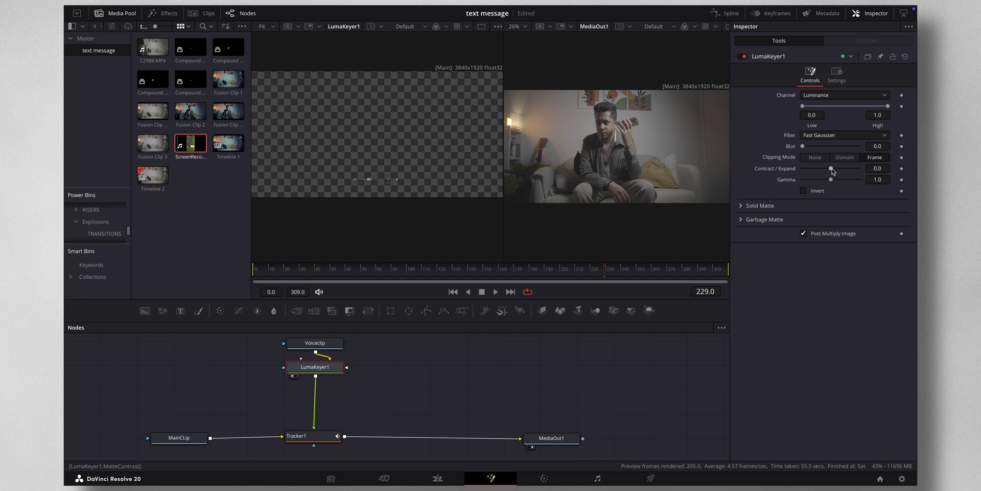
left_click_drag(831, 170, 843, 171)
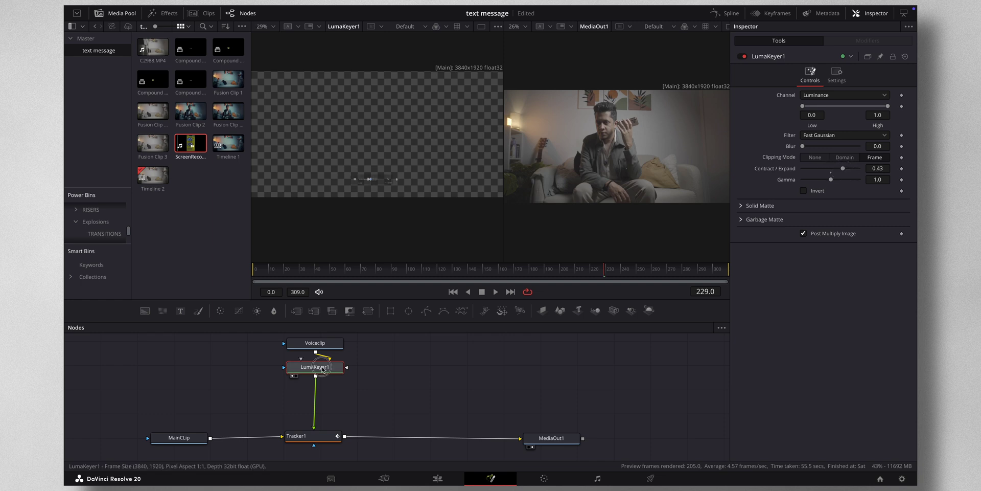
Step: Add a Soft Glow node after LumaKeyer1, view it in the first viewer and set its gain to 1.102
key("shift+space")
type("lum")
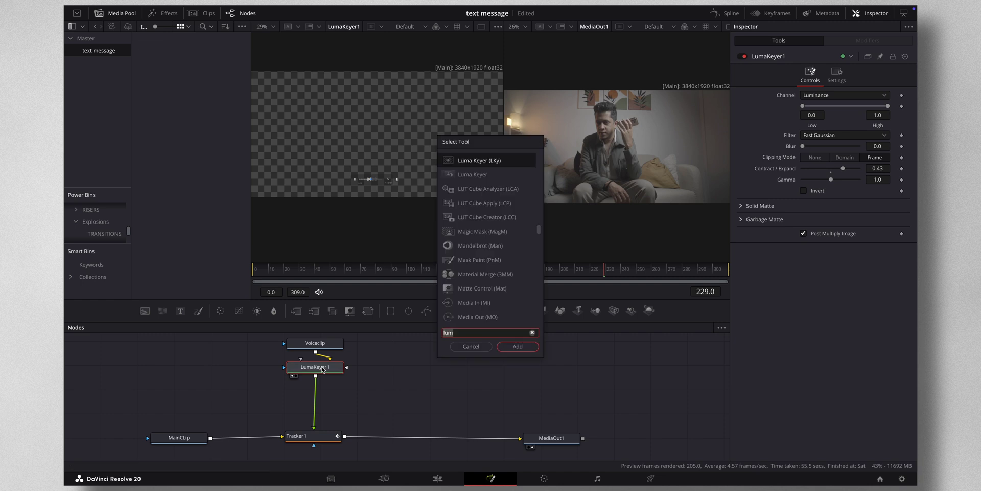
key("BackSpace")
key("BackSpace")
key("BackSpace")
type("soft")
key("Return")
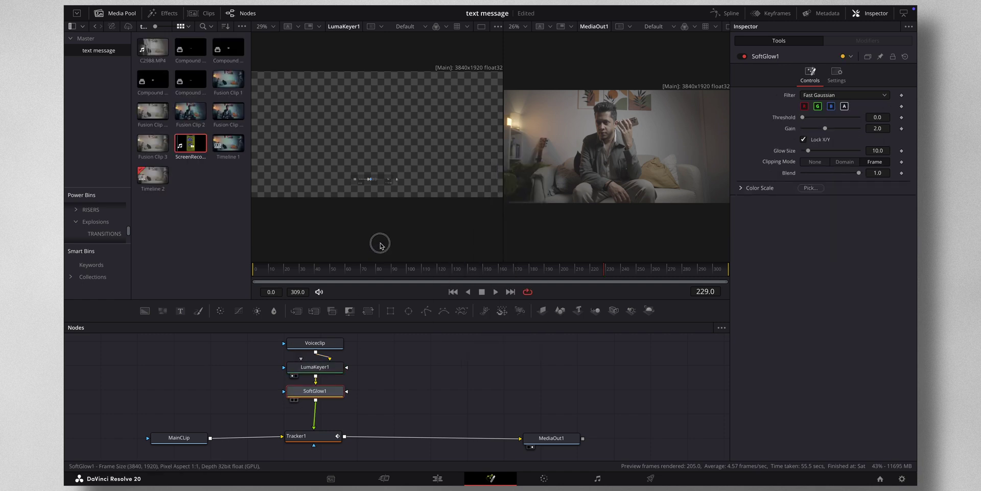
key("1")
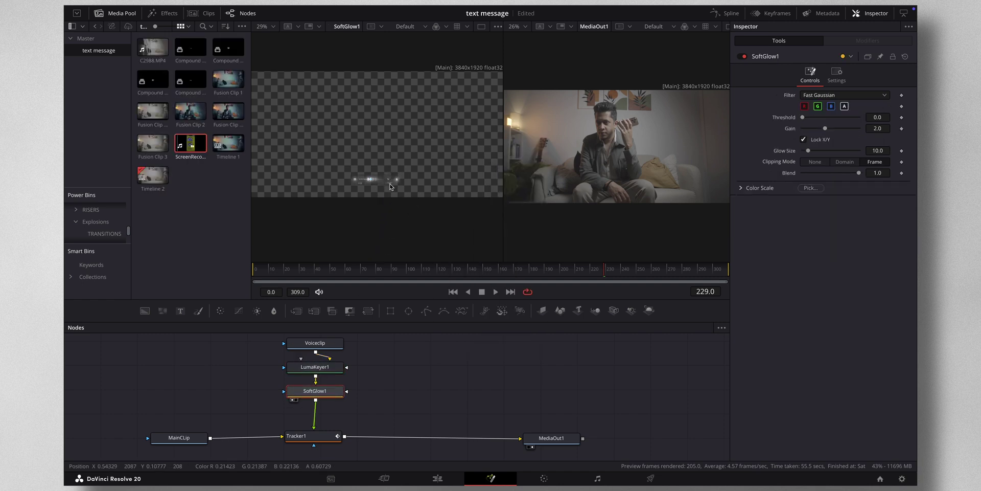
left_click_drag(825, 130, 815, 132)
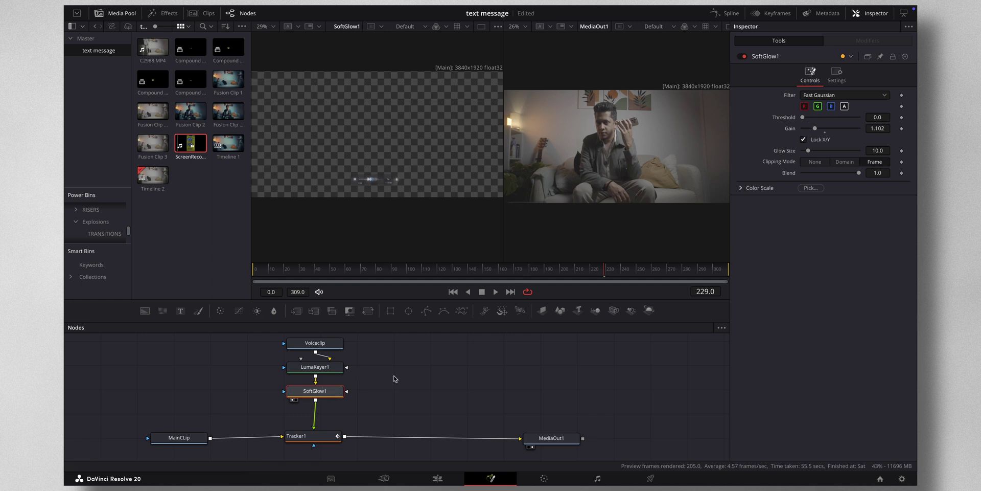
Step: Add a DVE node after SoftGlow1 and move the voice message beside the phone, centred at about X 1.108, Y 1.185
key("shift+space")
type("sof")
key("BackSpace")
key("BackSpace")
key("BackSpace")
type("dve")
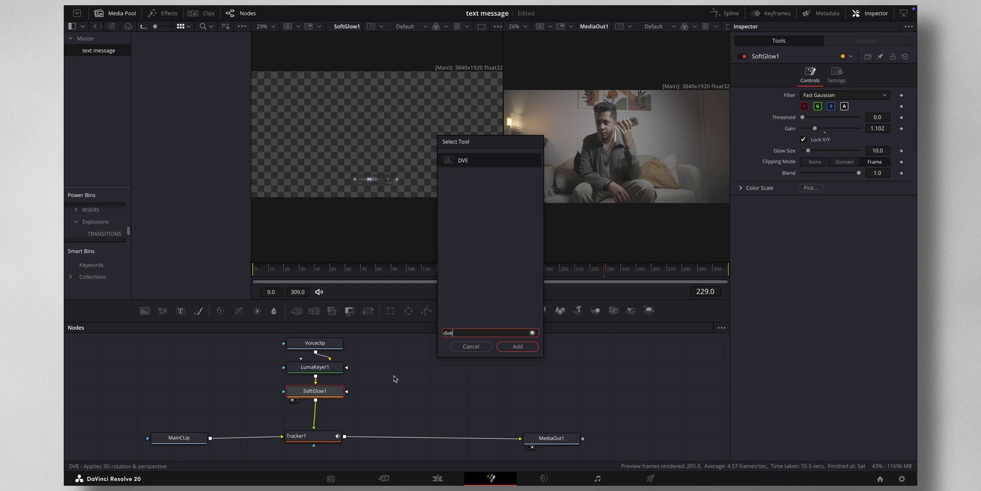
key("Return")
left_click_drag(533, 168, 670, 80)
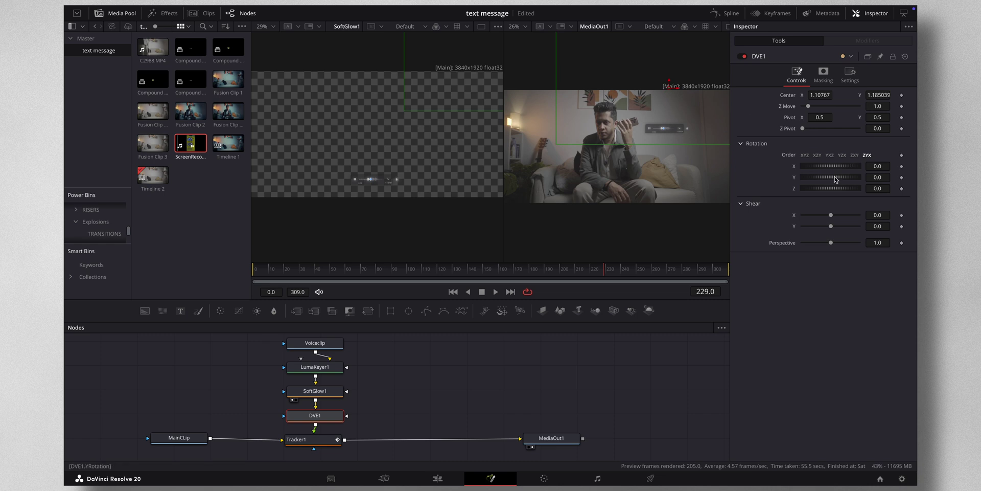
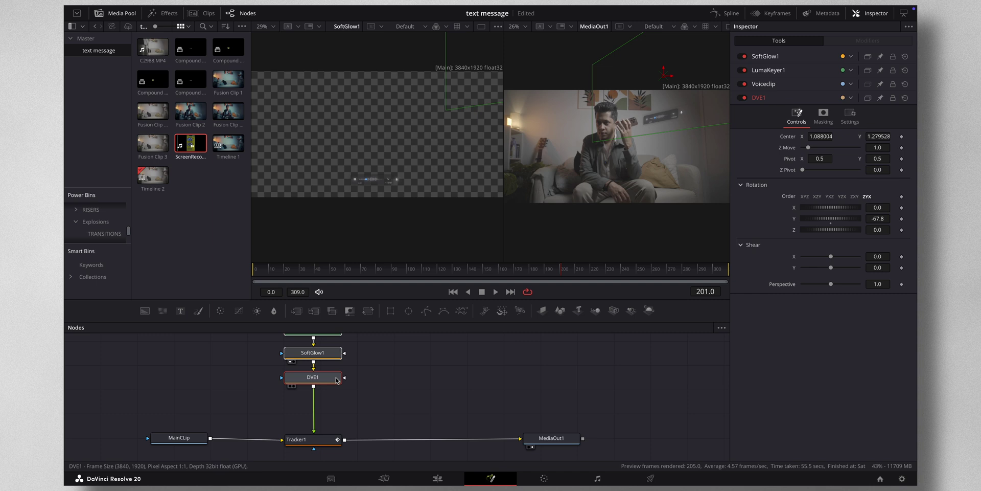
Step: Add a Transform node between DVE1 and Tracker1
mouse_move(336, 379)
key("shift+space")
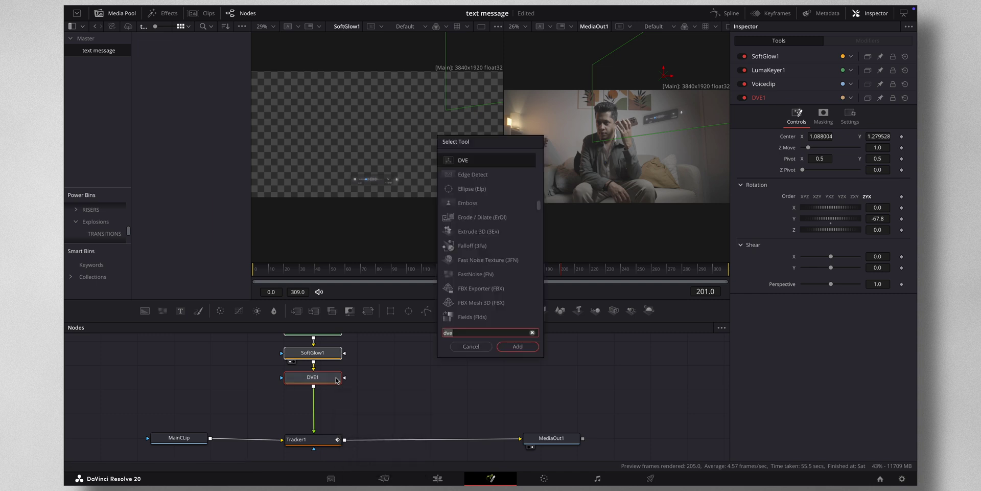
key("BackSpace")
key("BackSpace")
key("BackSpace")
type("tran")
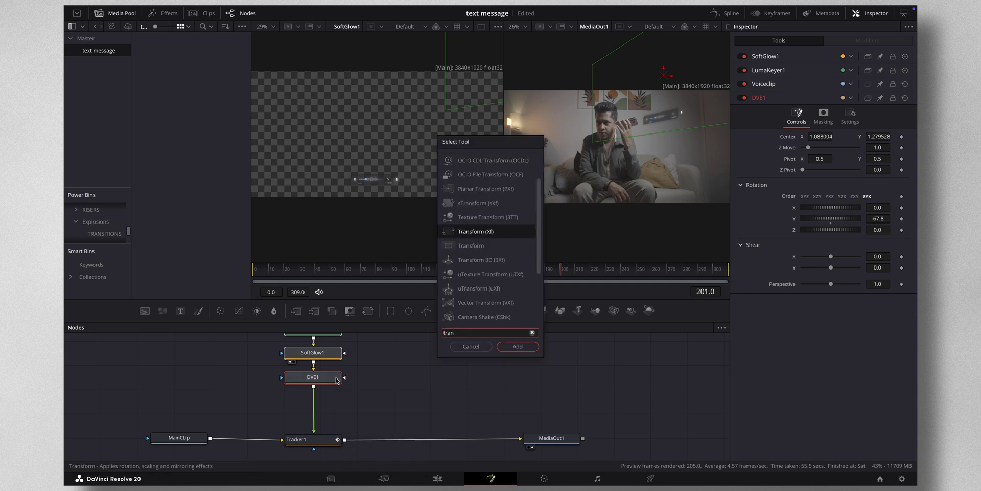
left_click(513, 349)
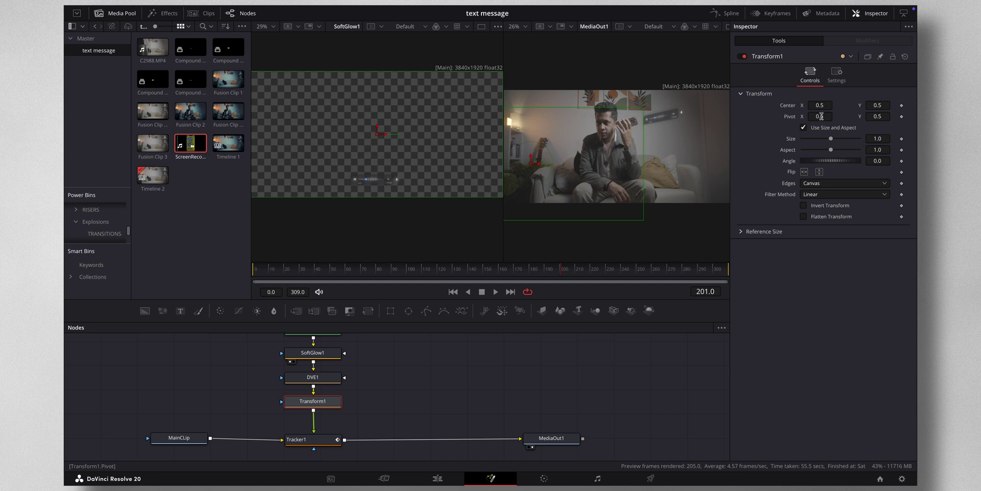
Step: Set Transform1's pivot to X 0.938 and Y 0.86
left_click_drag(821, 116, 872, 119)
left_click_drag(496, 119, 588, 123)
left_click_drag(872, 124, 618, 123)
Step: Open the Spline editor and keyframe Transform1's Size at frame 156
left_click(730, 14)
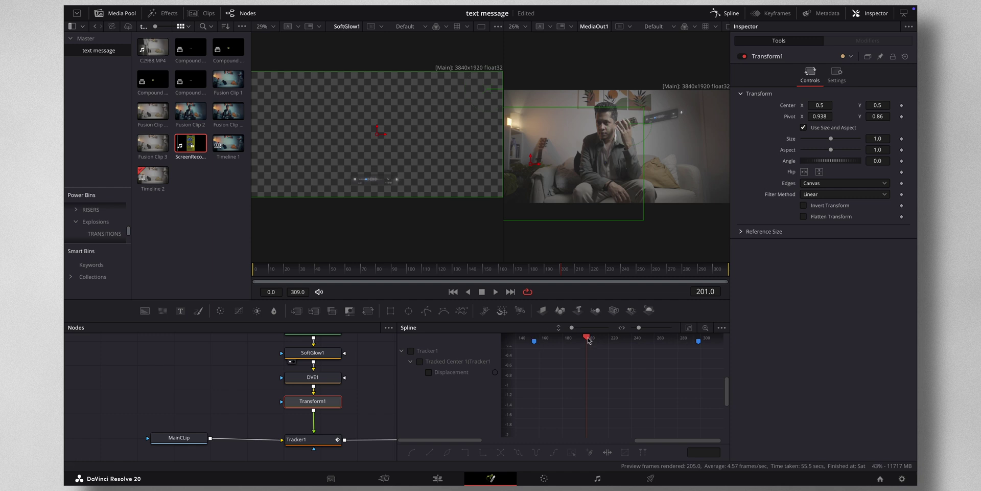
left_click_drag(588, 340, 536, 346)
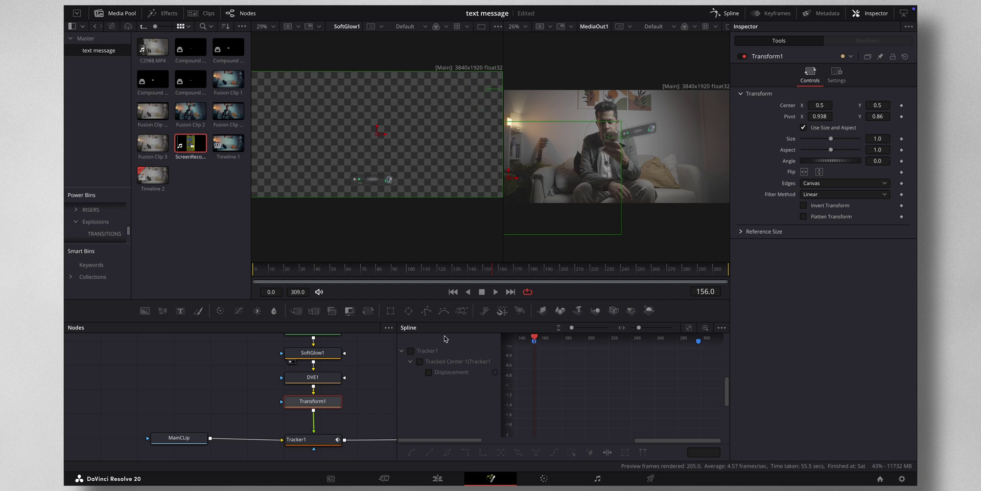
left_click(902, 139)
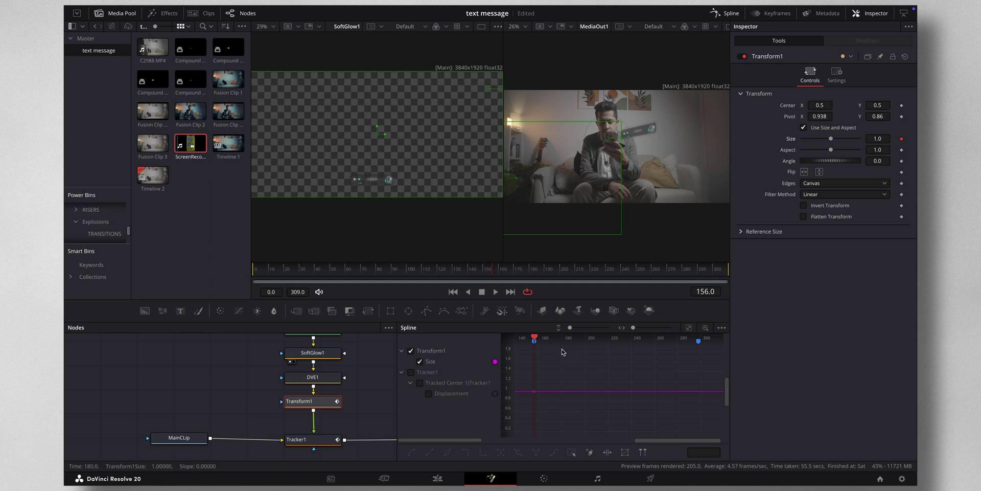
Step: Keyframe Transform1's Size at 1.0 on frame 164 and set it to 0 at the frame 156 keyframe
scroll(563, 352, "left", 3)
key("Right")
key("Right")
key("Right")
key("Right")
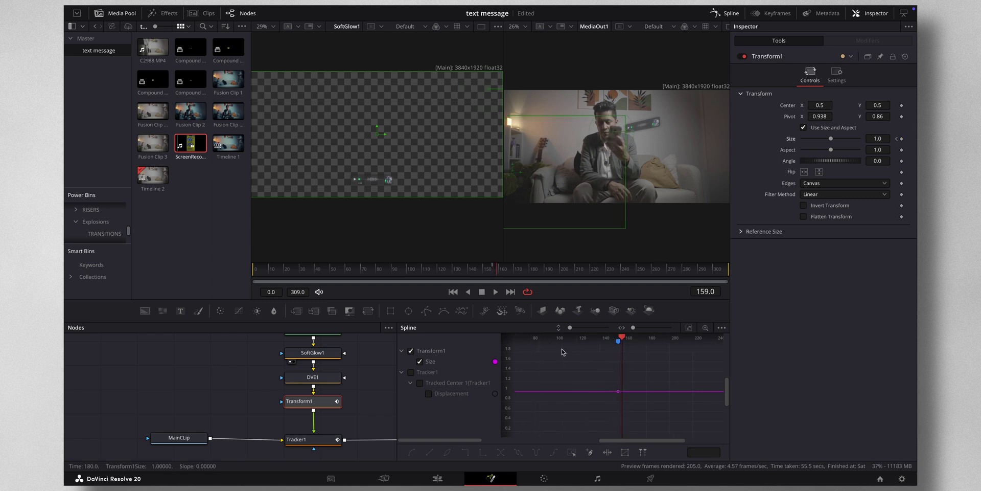
key("Right")
key("Right")
key("Right")
key("Right")
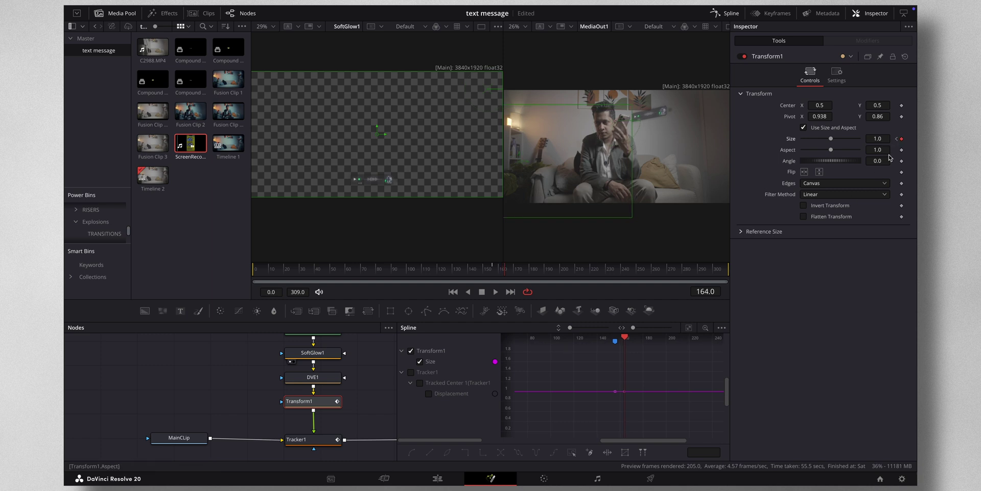
left_click(897, 139)
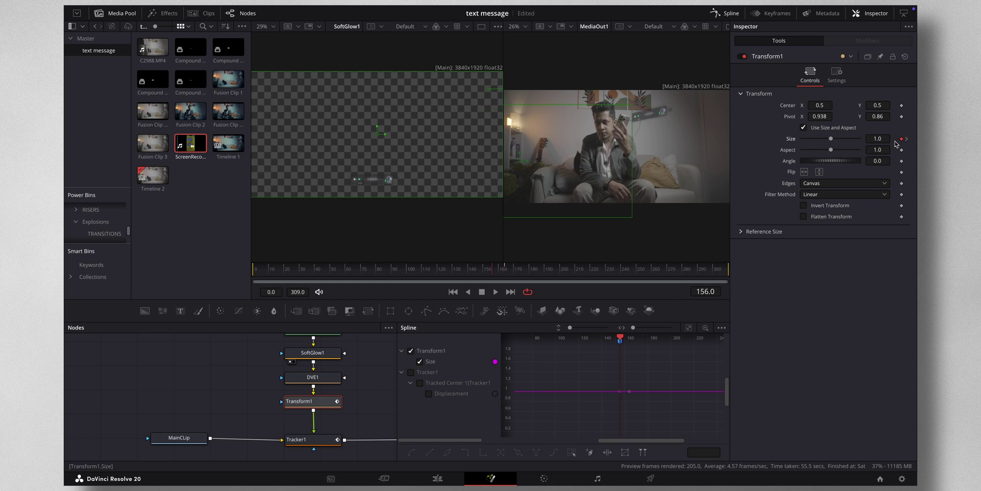
left_click_drag(832, 141, 749, 139)
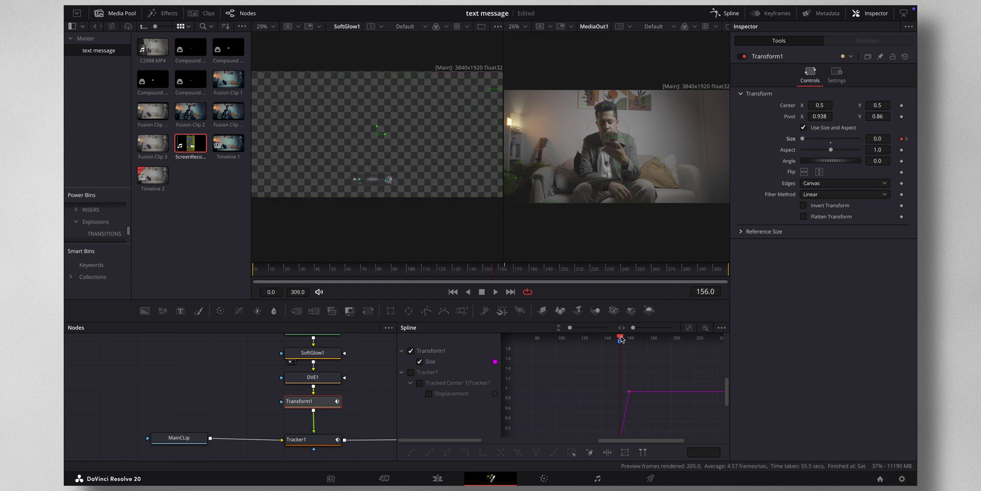
Step: Add a Size keyframe of 1.0 on Transform1 at frame 296, near the end of the voice message
mouse_move(621, 338)
left_mouse_down()
mouse_move(584, 340)
mouse_move(655, 348)
mouse_move(548, 344)
mouse_move(681, 340)
left_mouse_up()
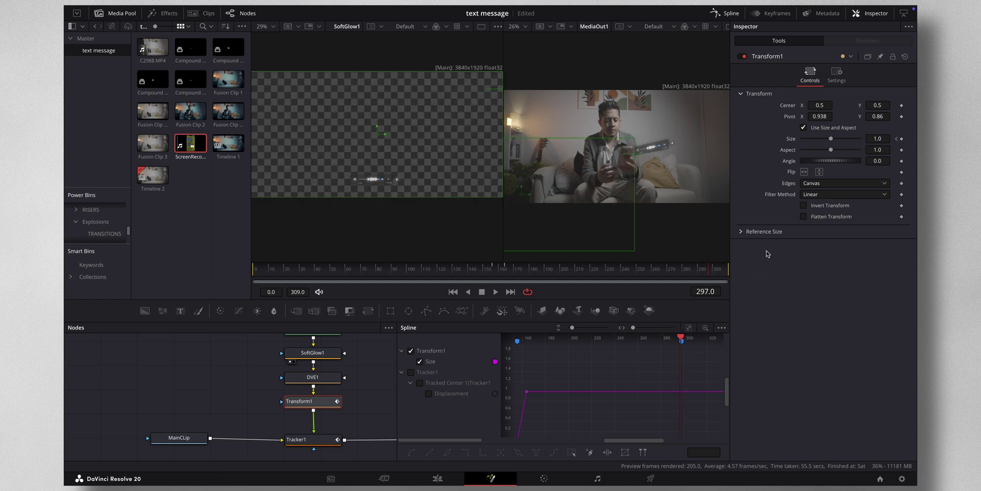
key("Left")
left_click(902, 138)
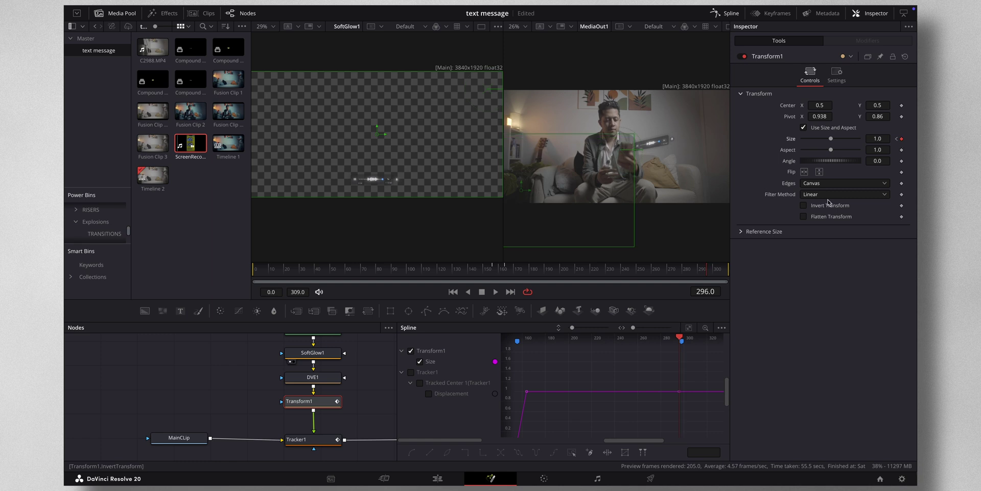
Step: Set Transform1's Size to 0 at frame 304 so the voice message shrinks away
key("Right")
key("Right")
key("Right")
key("Right")
key("Right")
key("Right")
key("Right")
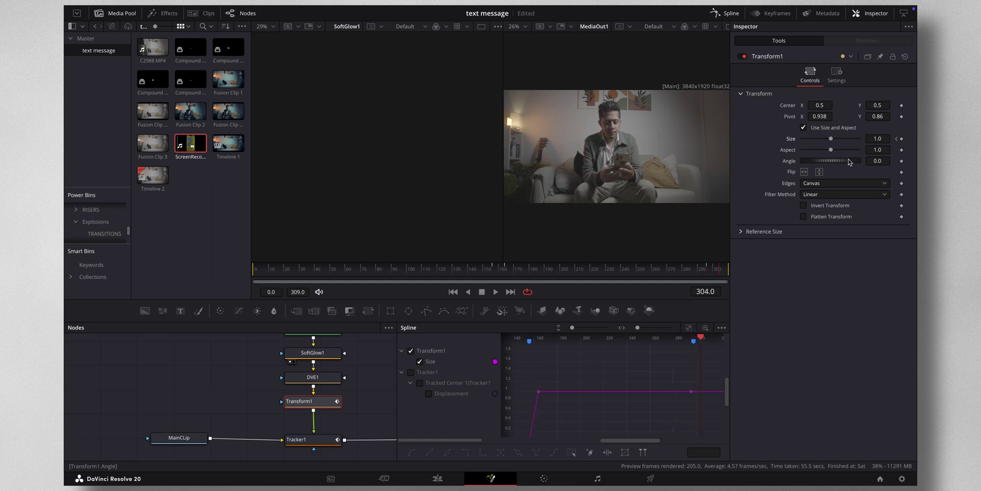
left_click_drag(830, 138, 788, 143)
Step: Play the composition from frame 156 to check the message's scaling animation
key("Left")
key("Left")
key("Left")
key("space")
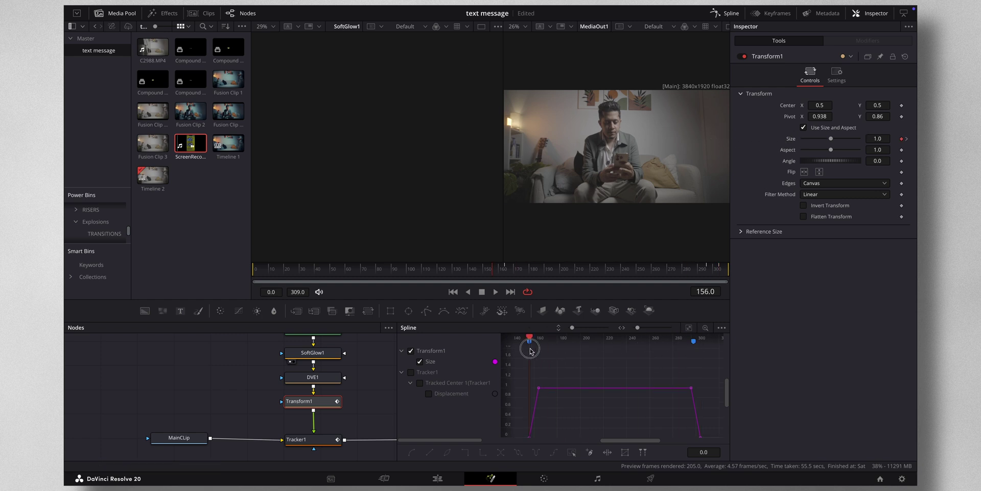
key("space")
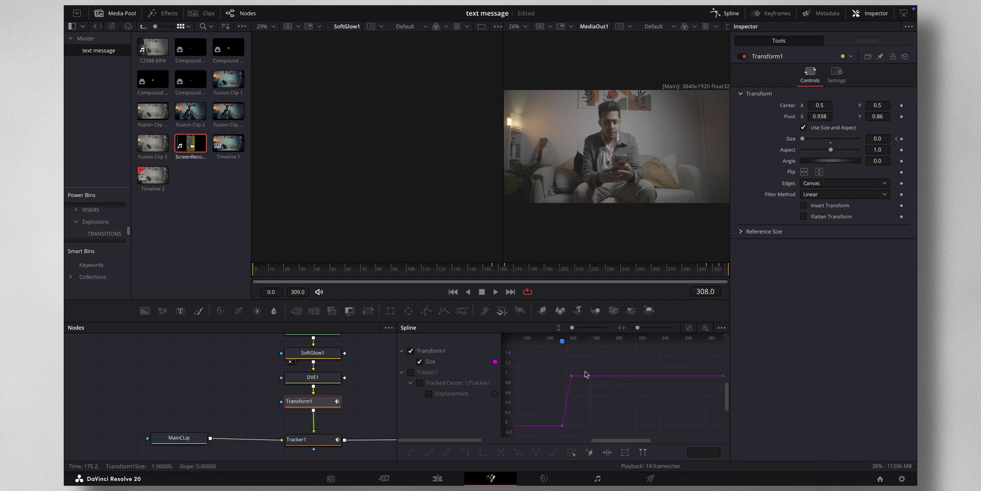
Step: Select the scale-in keyframes on Transform1's Size curve, smooth their interpolation and raise the Ease In value
left_click_drag(585, 357, 539, 443)
key("t")
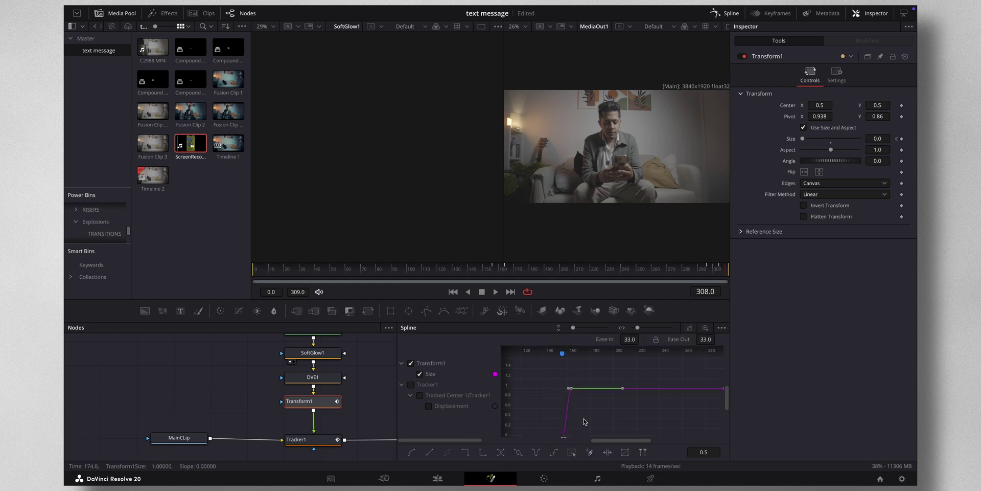
left_click_drag(628, 339, 642, 339)
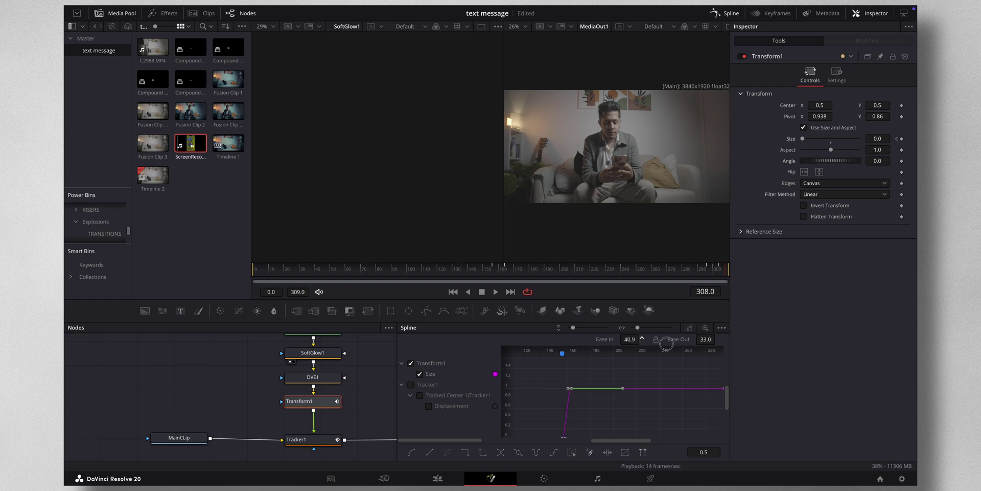
left_click_drag(738, 347, 836, 356)
Step: Select the scale-out keyframes at the end of the Size curve and raise their Ease Out to 80.9
scroll(613, 394, "right", 5)
left_click_drag(593, 372, 627, 448)
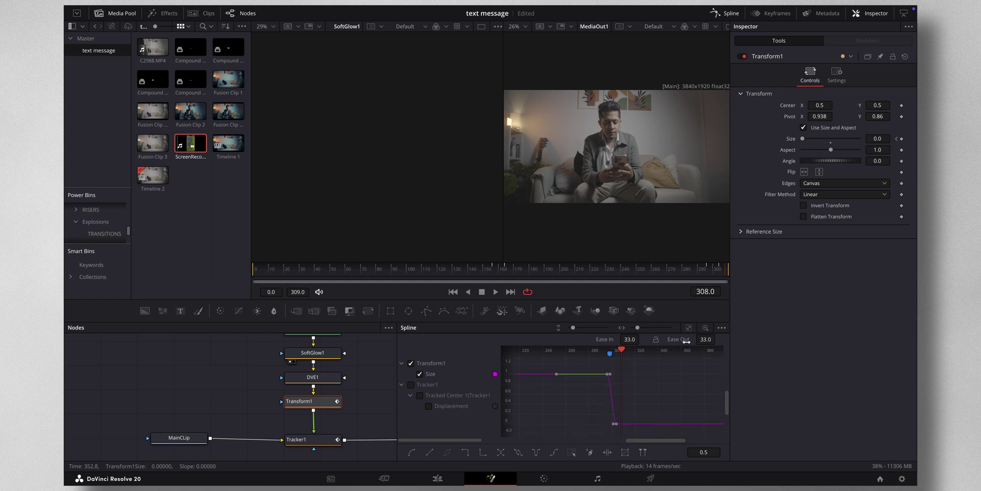
left_click_drag(702, 340, 738, 342)
Step: Play the composition briefly, then save the project and close the Spline editor
key("space")
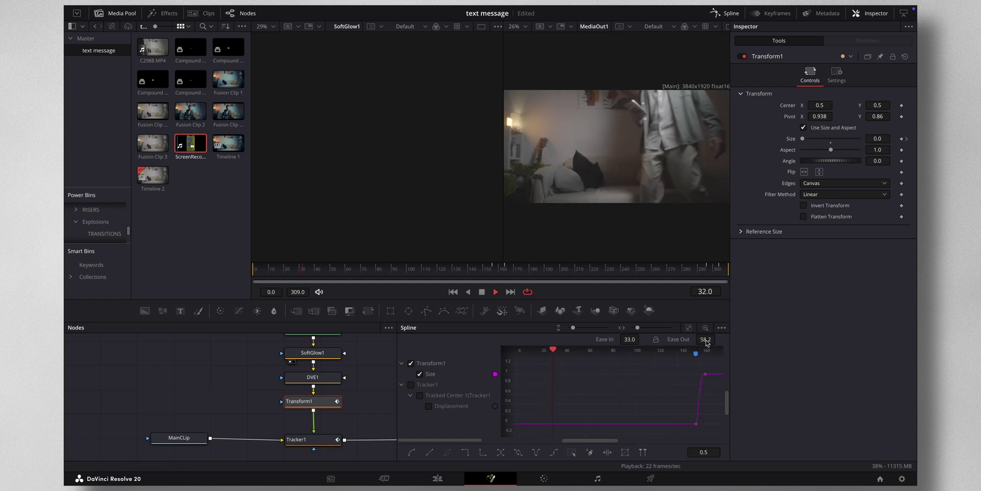
key("space")
key("super+s")
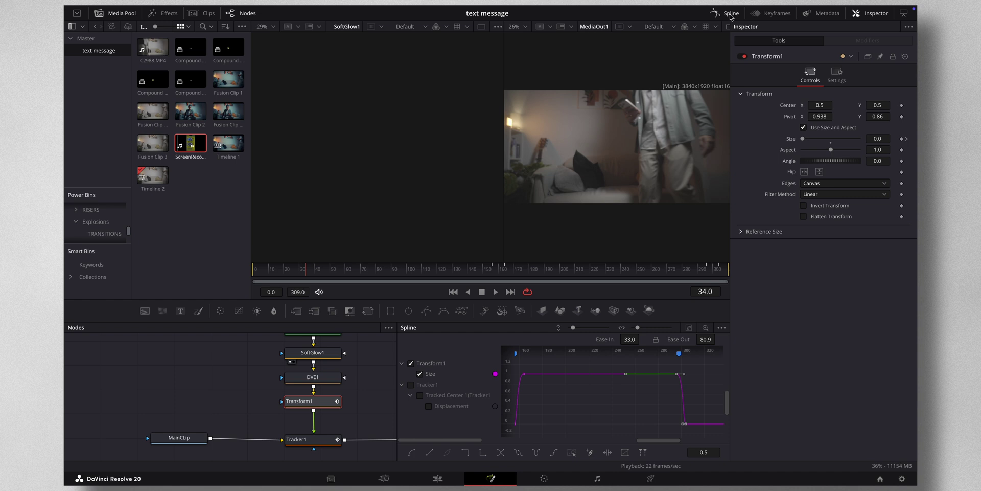
left_click(731, 17)
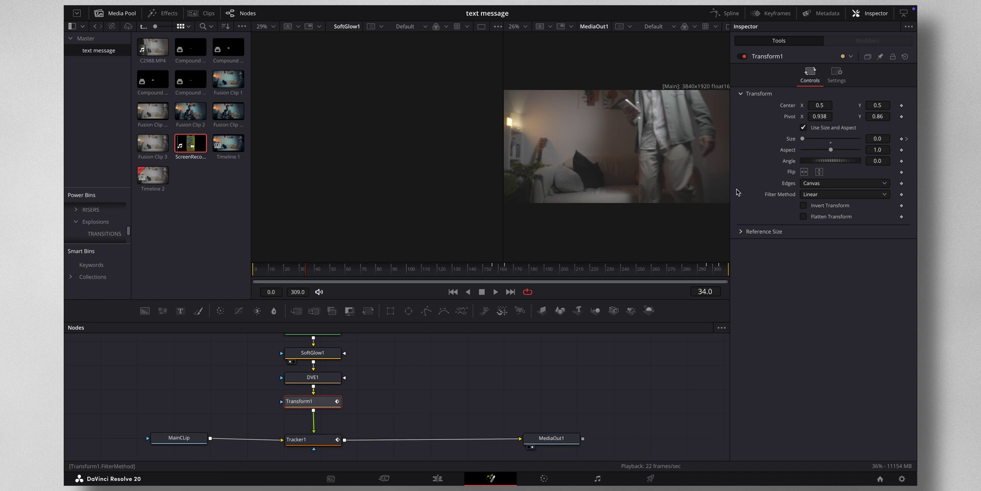
Step: Enable motion blur on Transform1 with Quality 10 and Shutter Angle 360, and scrub through the composition to check it
left_click(837, 74)
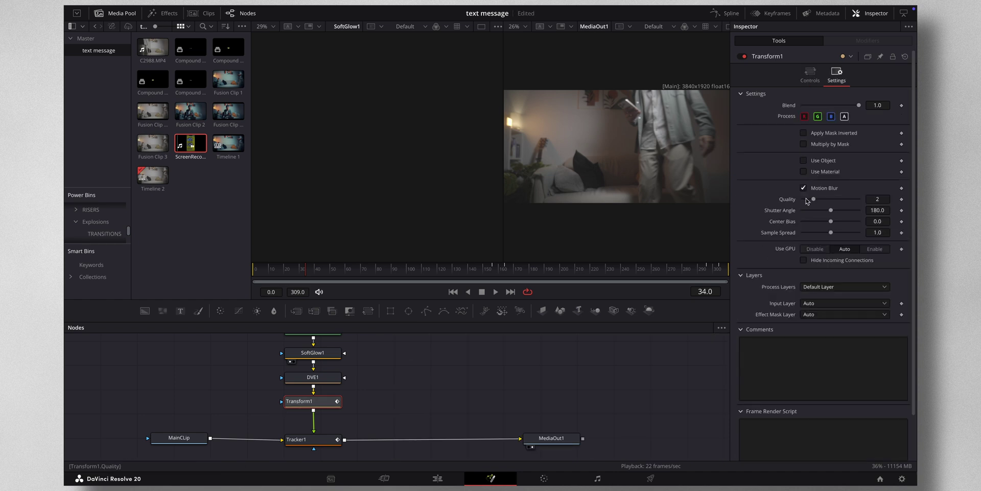
left_click_drag(813, 201, 862, 211)
left_click(290, 280)
left_click_drag(291, 280, 727, 279)
Step: Select and copy the LumaKeyer1, SoftGlow1, DVE1 and Transform1 nodes
scroll(390, 390, "down", 1)
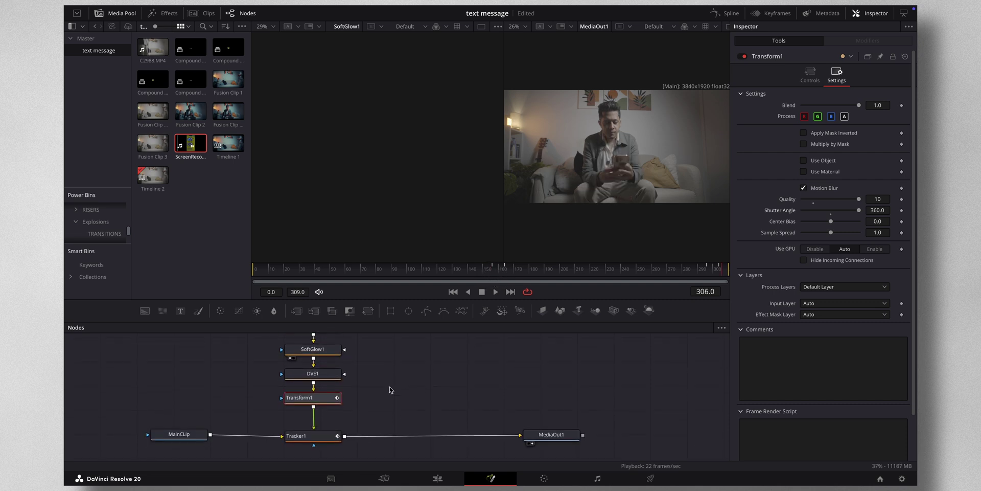
scroll(359, 391, "up", 5)
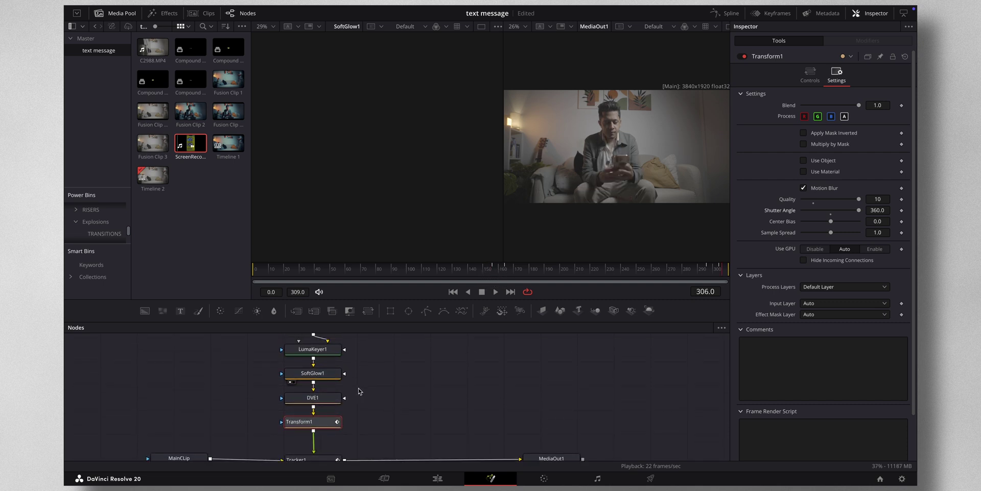
left_click_drag(362, 440, 330, 368)
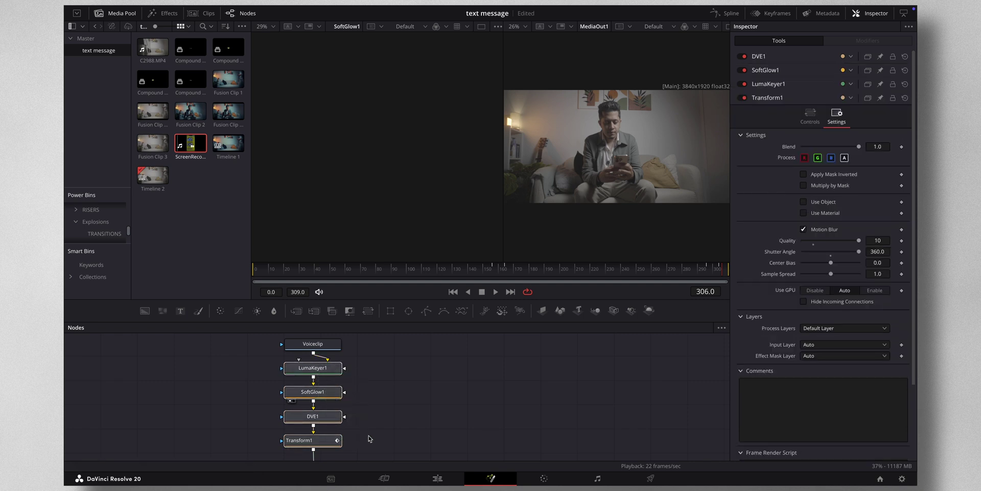
Step: On the Edit page, combine Compound Clip 3 and the C2988.MP4 clip below it into a new Fusion clip and open it in Fusion
left_click(438, 477)
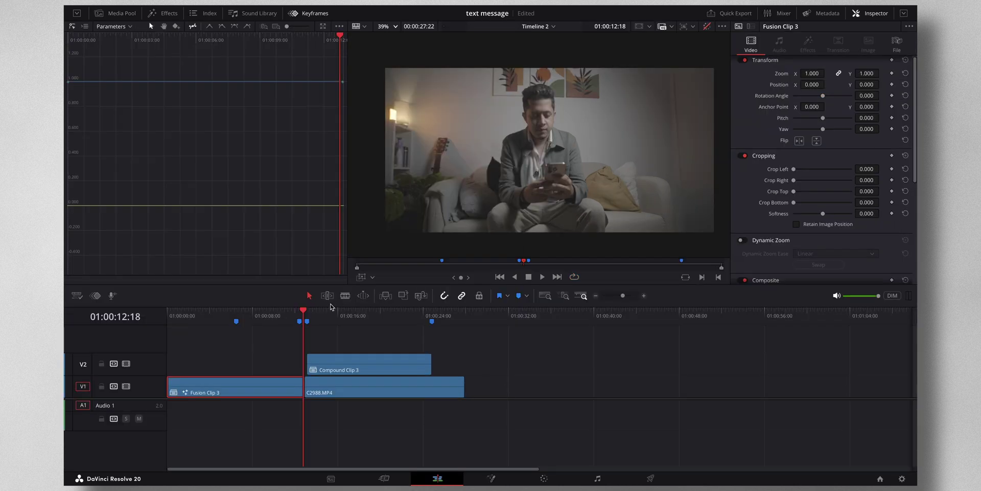
left_click(334, 314)
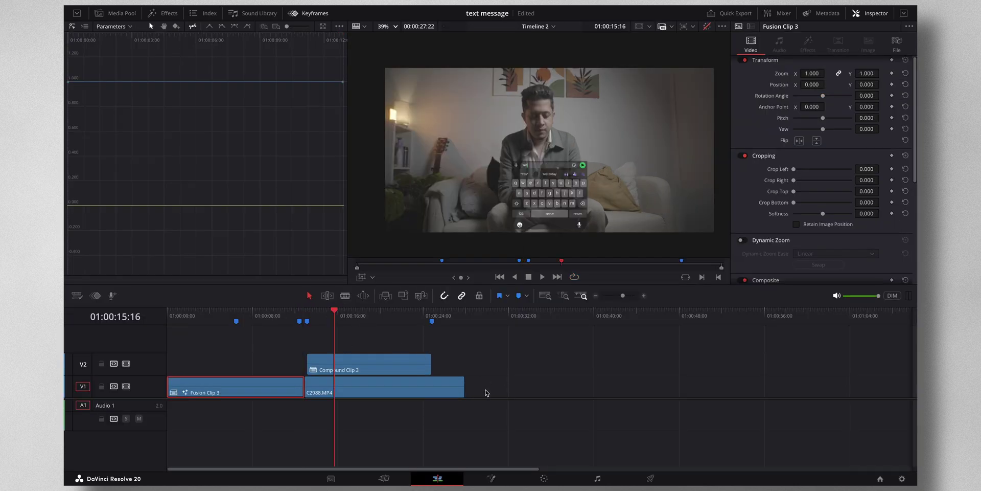
left_click_drag(486, 392, 401, 367)
right_click(402, 367)
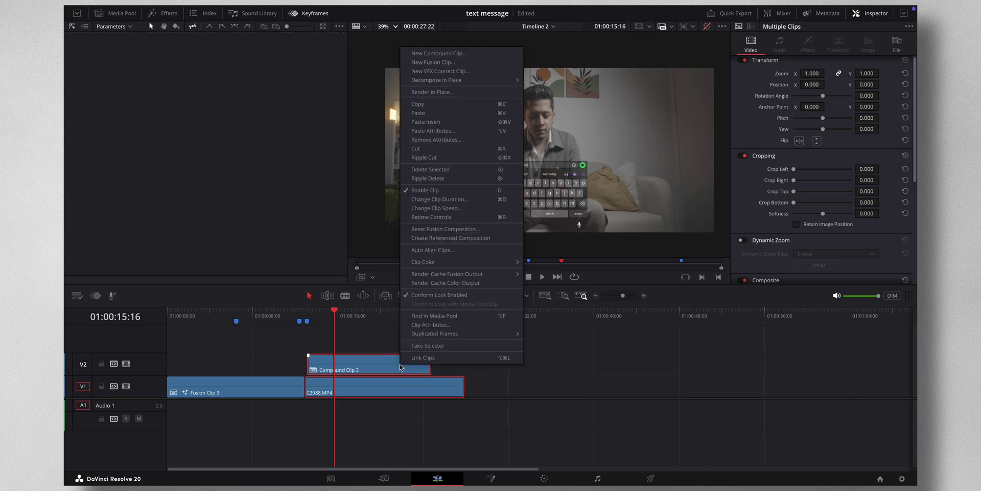
left_click(445, 63)
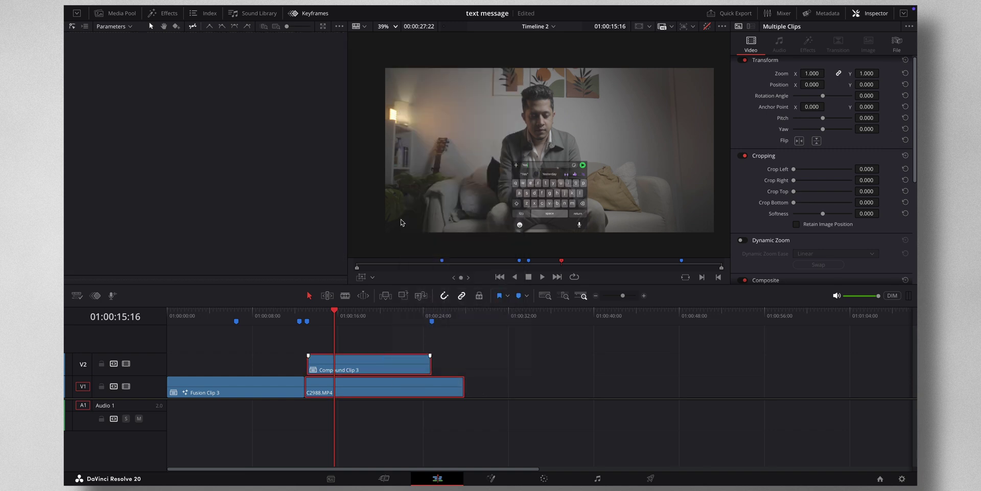
left_click(489, 479)
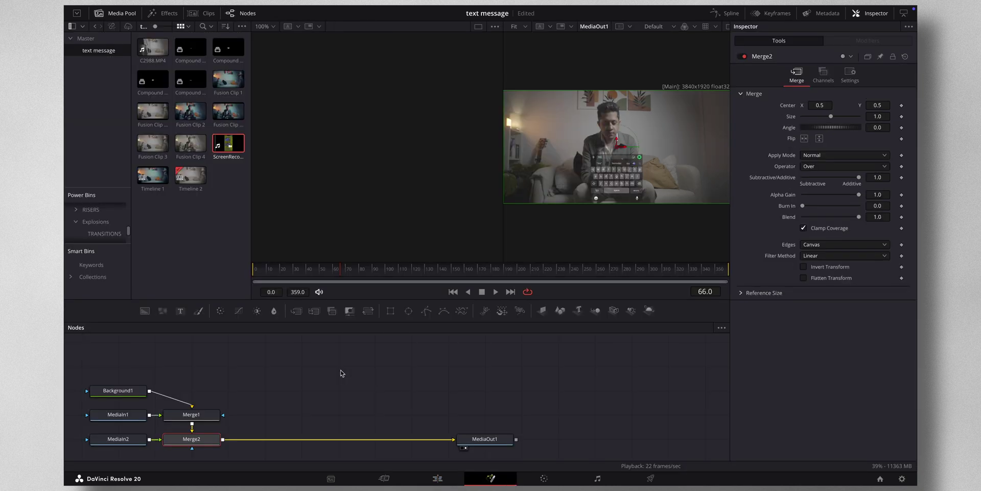
Step: Delete the Background1, Merge1 and Merge2 nodes from the new composition
left_click(127, 395)
key("Delete")
left_click(189, 415)
key("Delete")
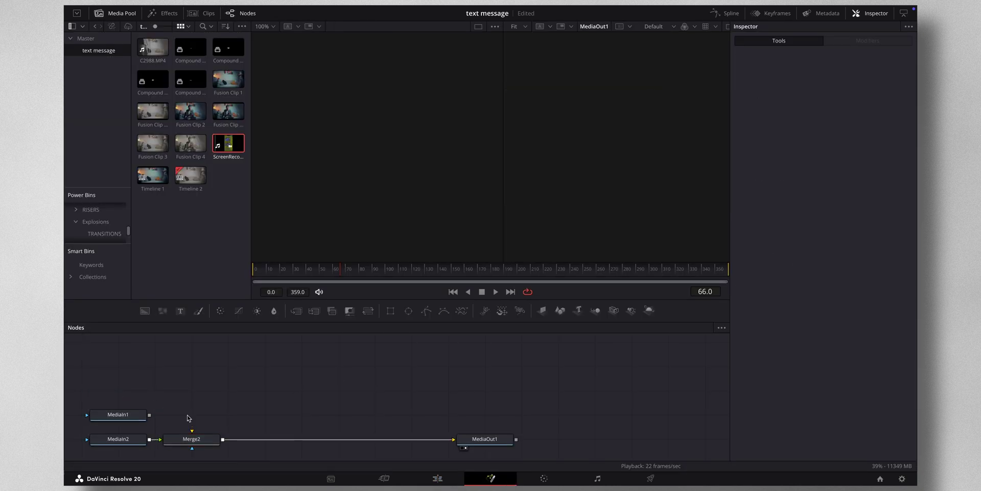
left_click(193, 438)
key("Delete")
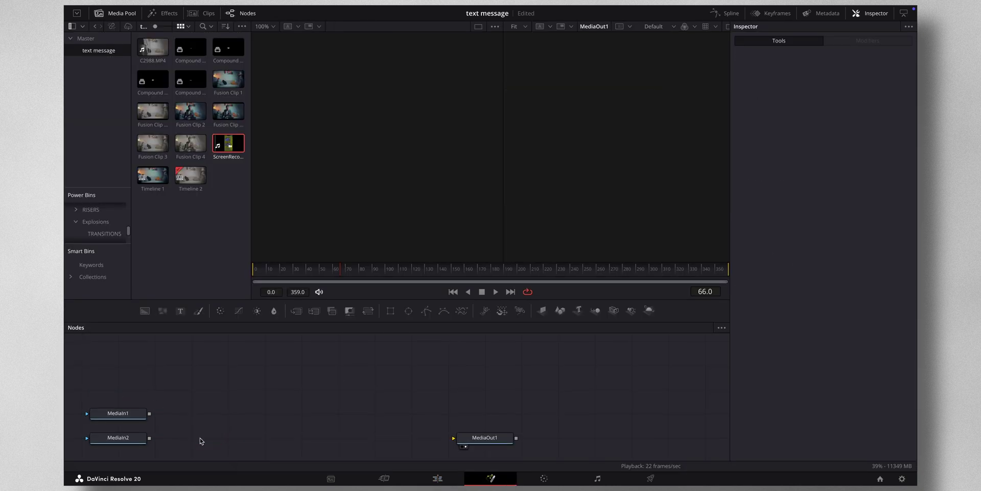
Step: View MediaIn1 in the first viewer and rename the node Mainfootage
left_click(129, 414)
key("1")
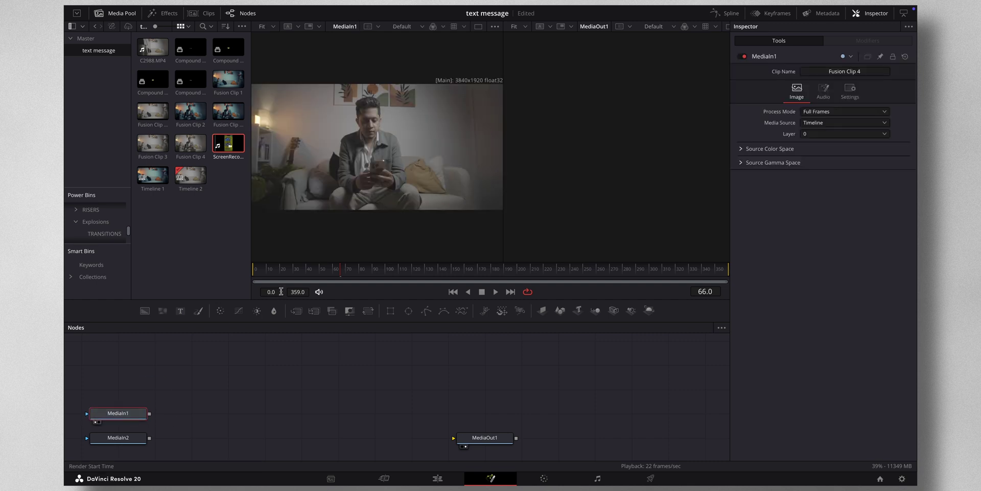
right_click(125, 413)
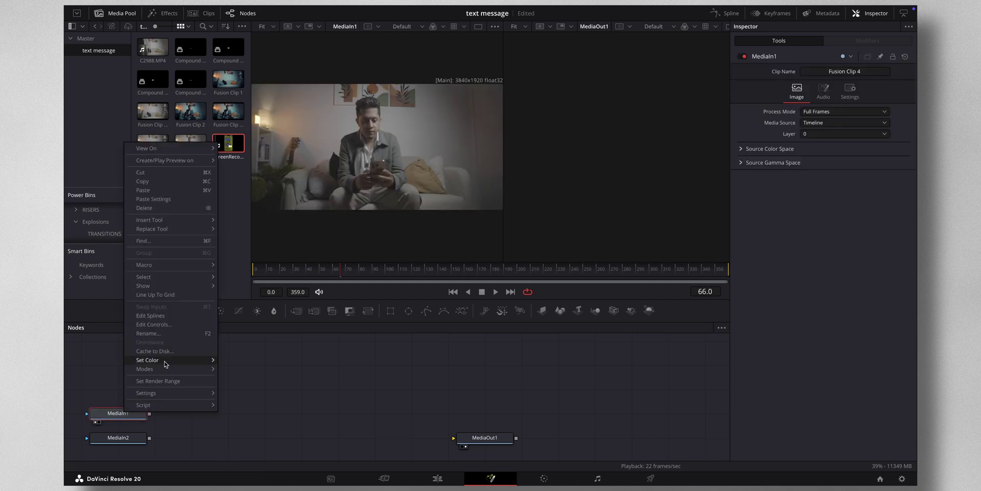
left_click(163, 333)
type("Mainfootage")
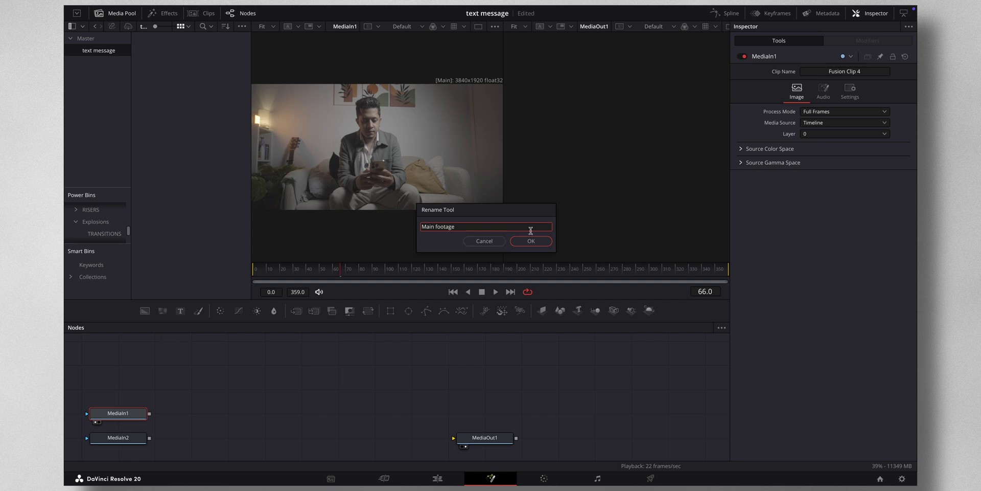
left_click(529, 241)
Step: Rename the MediaIn2 node Textmessage
right_click(124, 445)
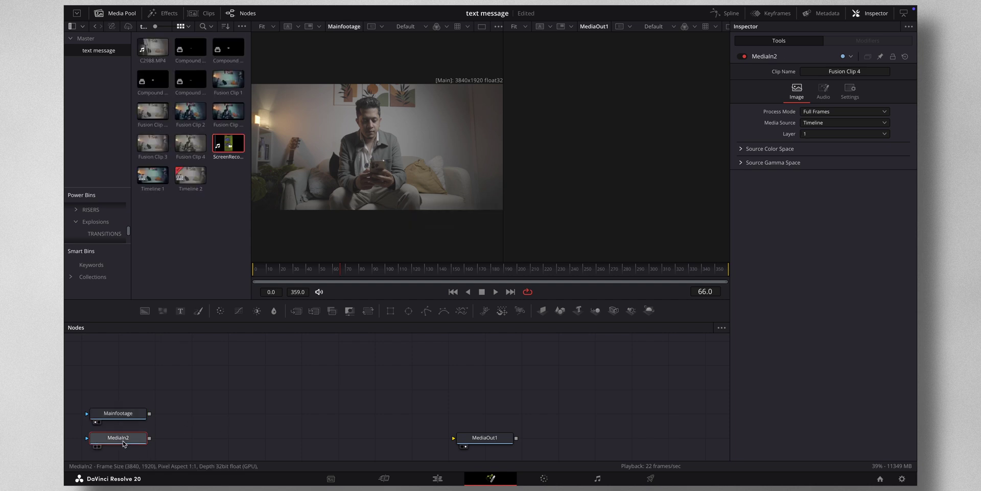
left_click(160, 365)
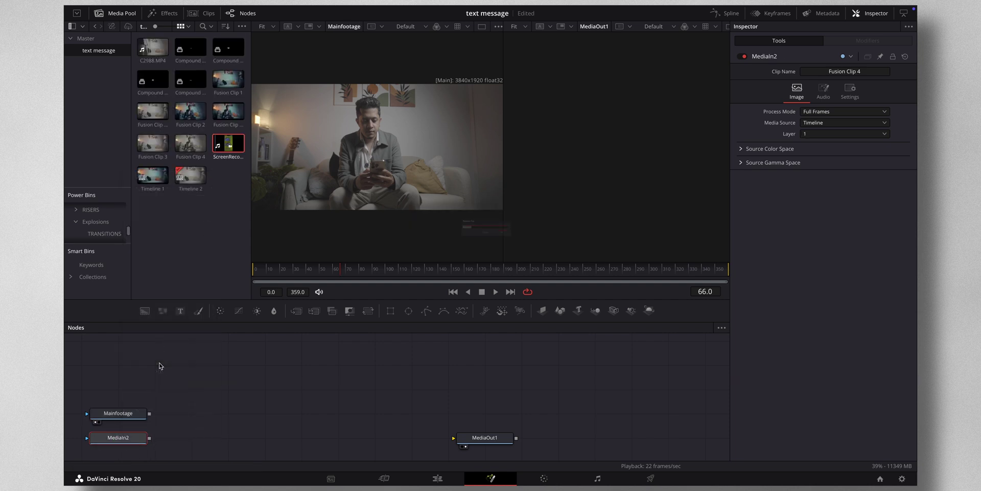
type("Textmessage")
key("Return")
Step: Place Textmessage above Mainfootage and connect Mainfootage directly to MediaOut1
left_click_drag(131, 442, 206, 390)
key("ctrl+z")
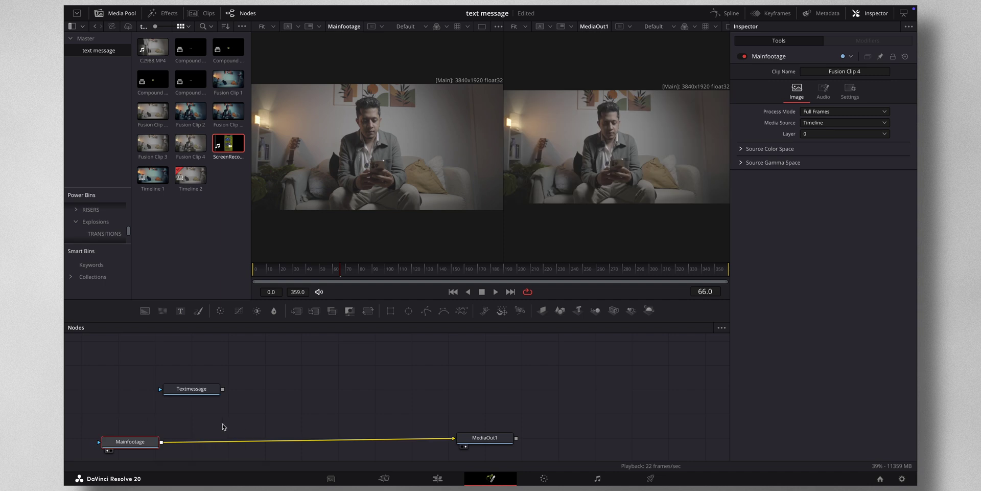
left_click_drag(152, 435, 153, 428)
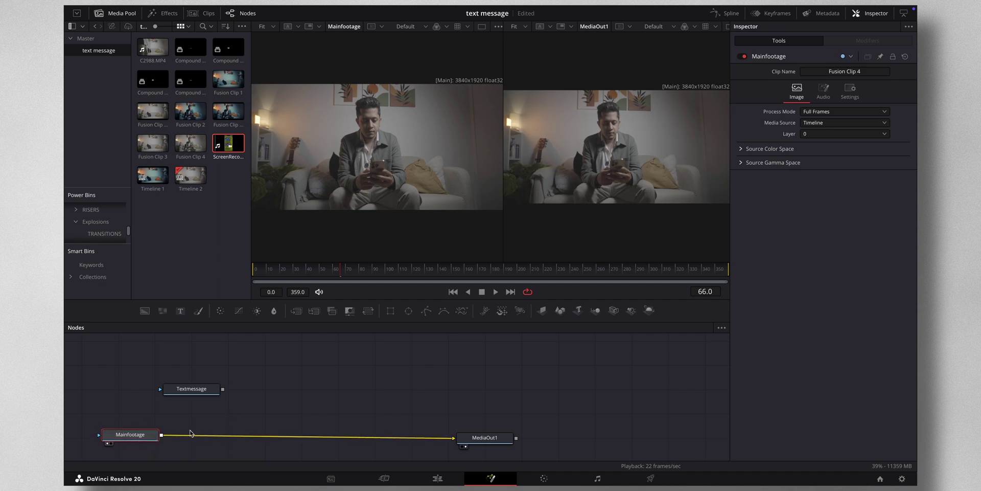
Step: Add a Tracker node after Mainfootage and position its tracking point on the phone
key("shift+space")
type("tran")
key("BackSpace")
type("c")
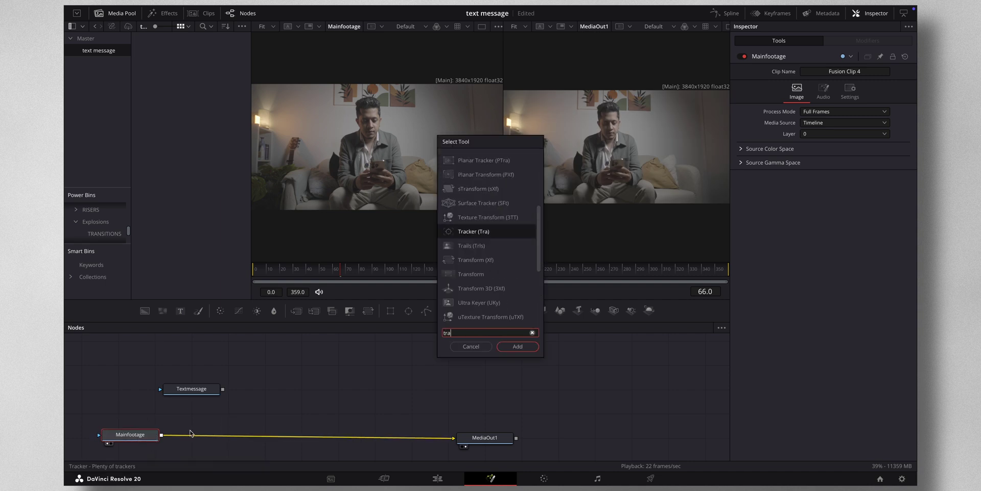
key("Return")
left_click_drag(556, 119, 629, 164)
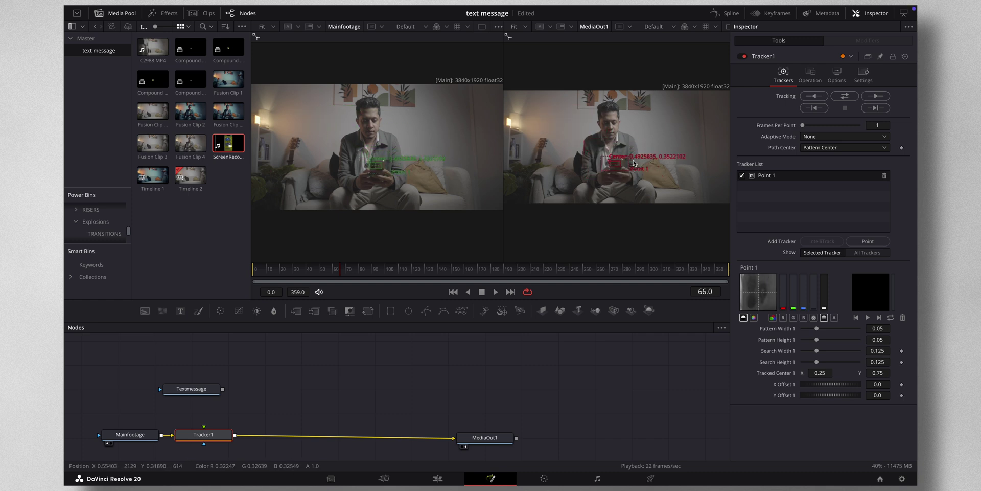
Step: Set the tracker's Adaptive Mode to Best match, track the phone in both directions and save the project
left_click(826, 137)
left_click(821, 173)
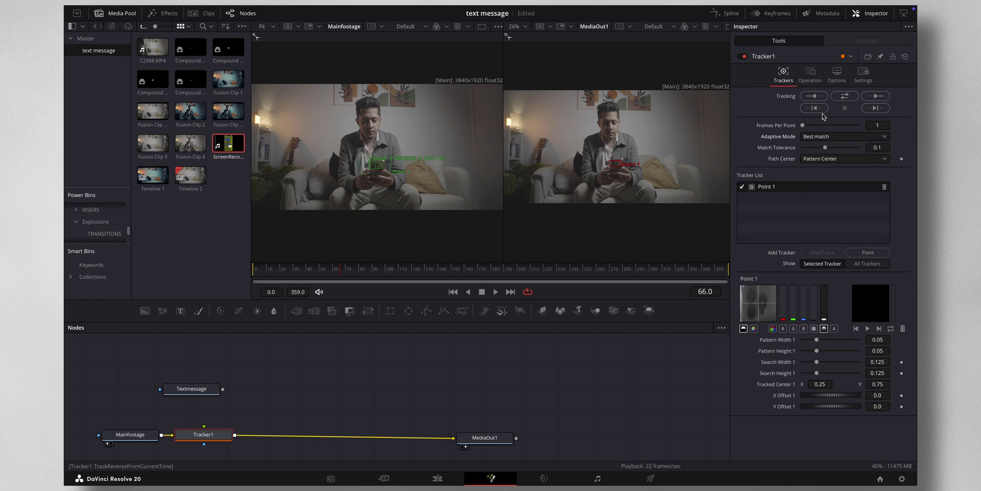
left_click(844, 97)
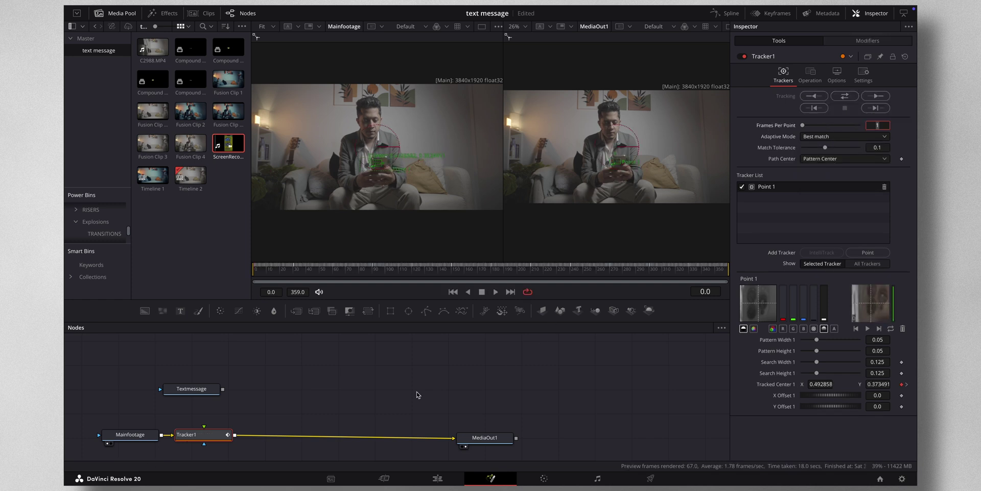
key("ctrl+s")
Step: Set Tracker1's operation to Match Move with Merge set to FG over BG
left_click(816, 82)
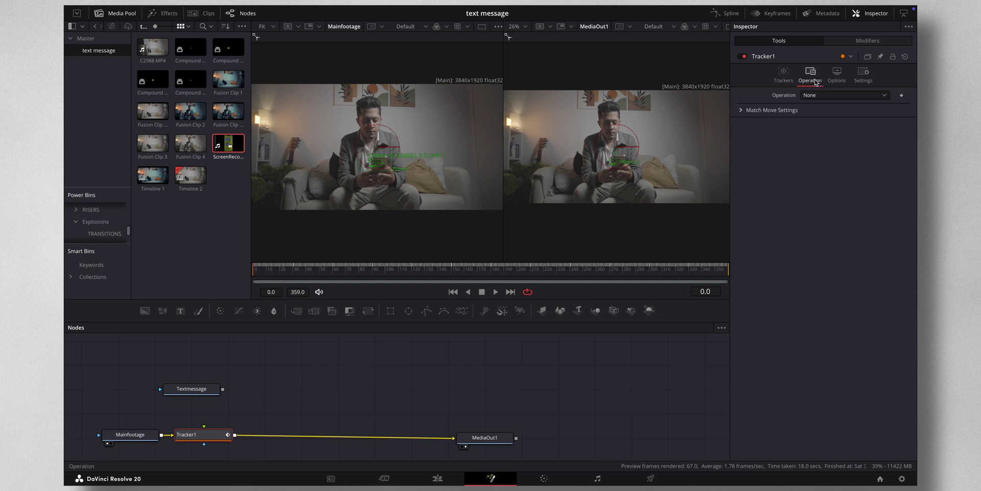
left_click(823, 97)
left_click(820, 110)
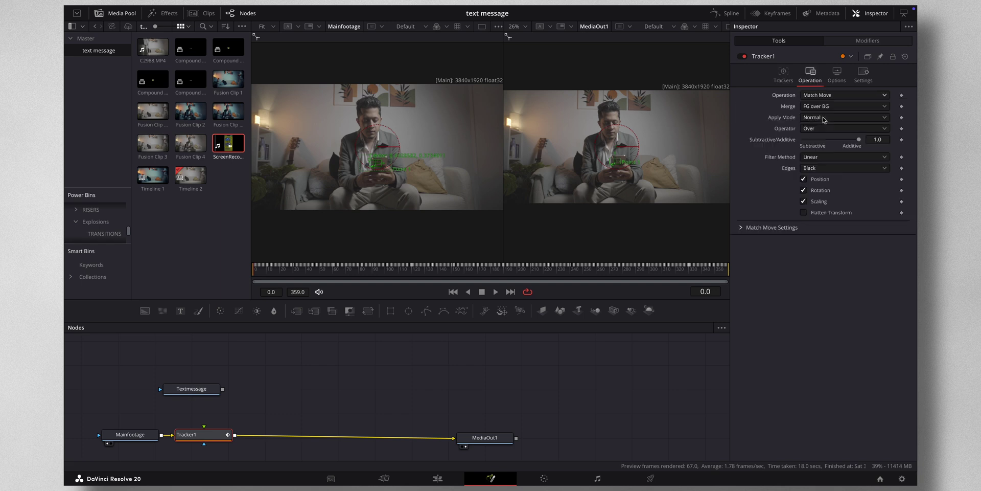
Step: Move Textmessage higher, paste the copied keyer, glow, DVE and Transform nodes, and connect Textmessage to LumaKeyer1
left_click_drag(219, 392, 249, 352)
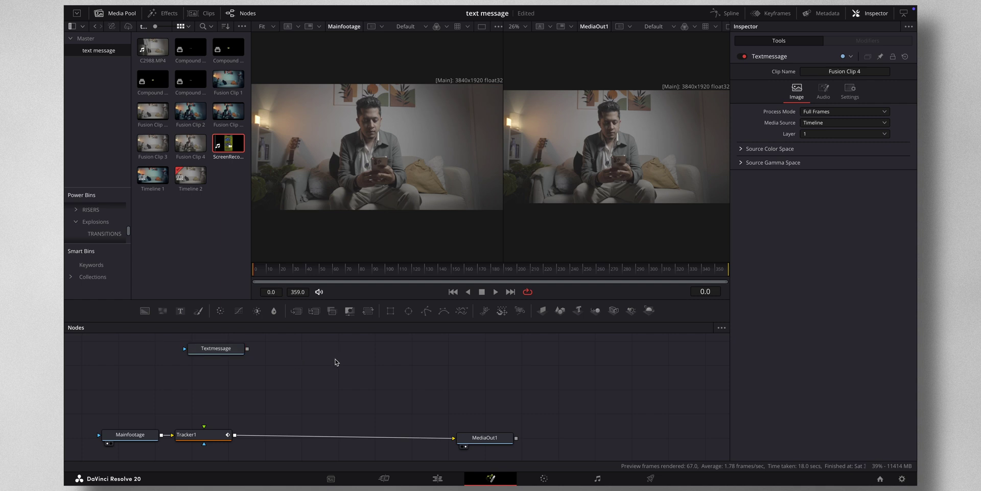
key("ctrl+v")
left_click(242, 348)
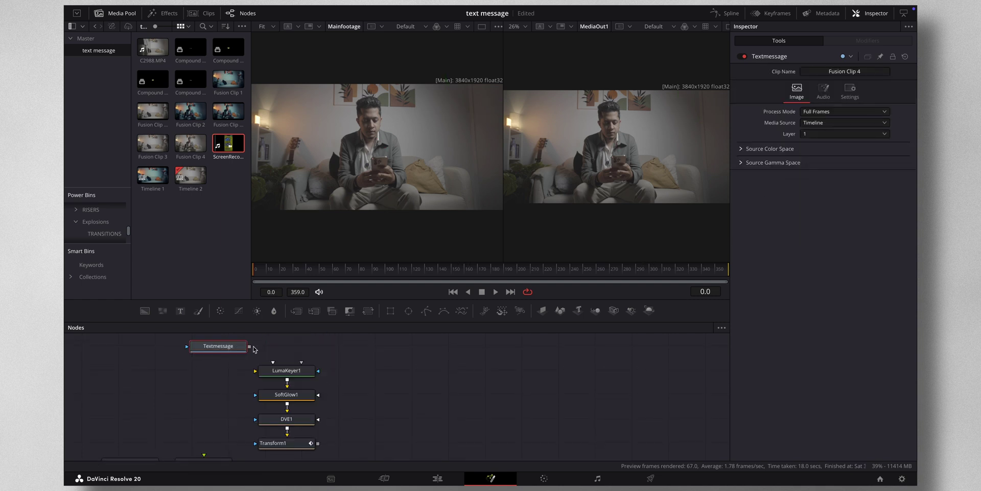
left_click_drag(249, 346, 267, 371)
Step: Connect Transform1's output to Tracker1's foreground input and go to frame 254 to check the composite
scroll(339, 382, "down", 4)
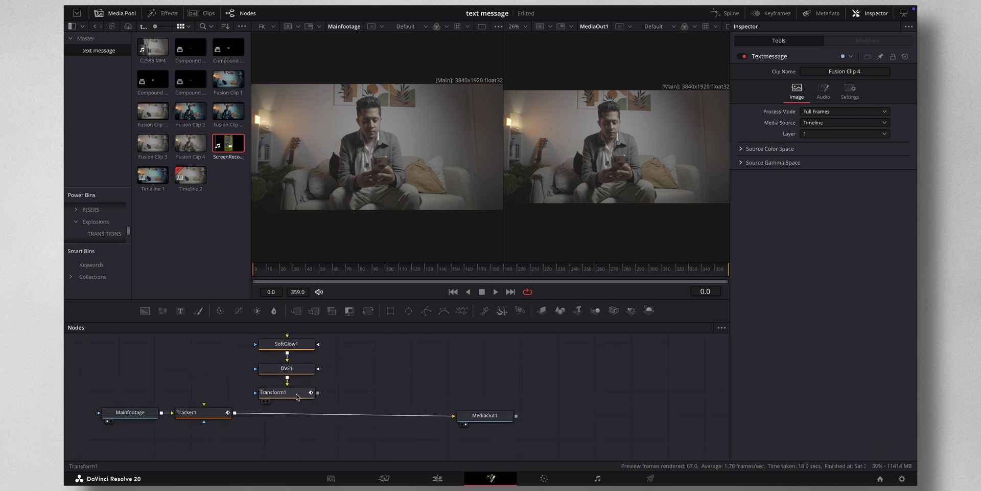
left_click_drag(318, 394, 217, 411)
scroll(216, 412, "up", 2)
left_click(588, 269)
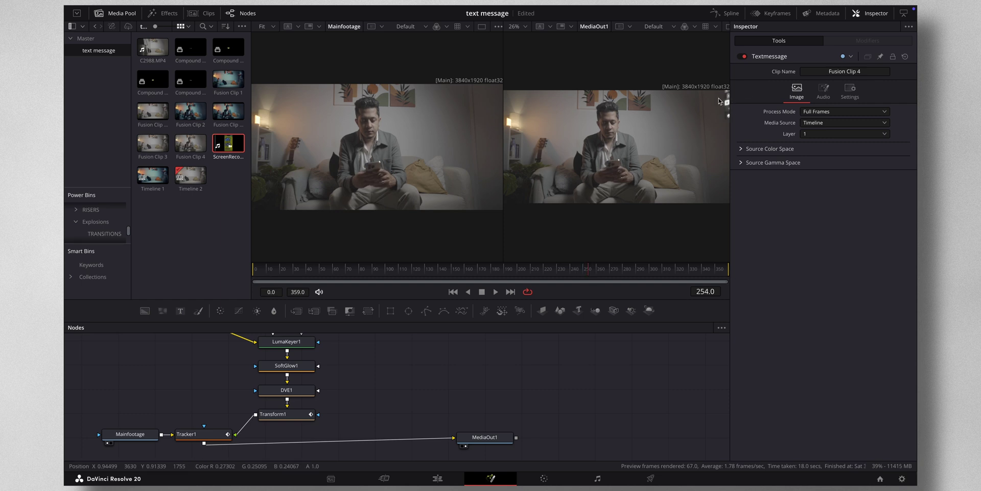
scroll(333, 384, "up", 1)
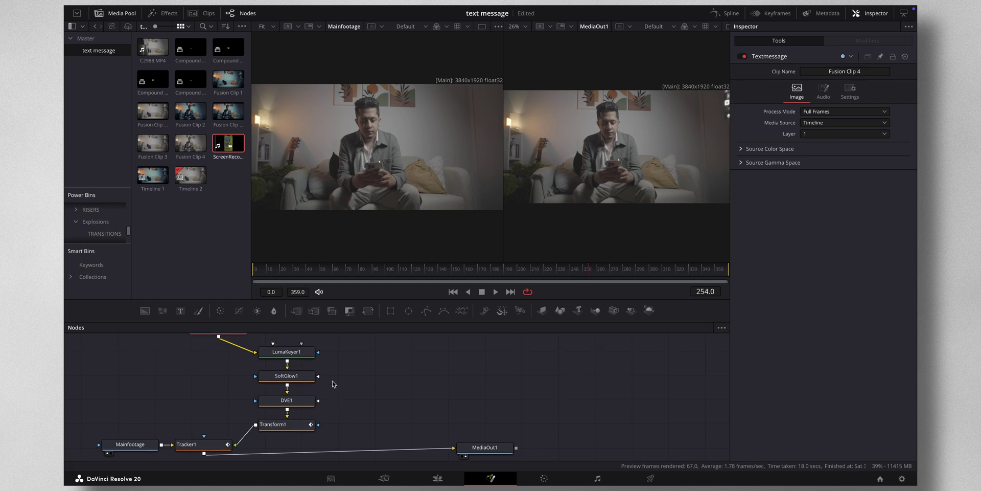
Step: Move DVE1's center to about X 0.683, Y 0.724 so the text message floats beside the man
left_click(286, 401)
scroll(702, 125, "up", 2)
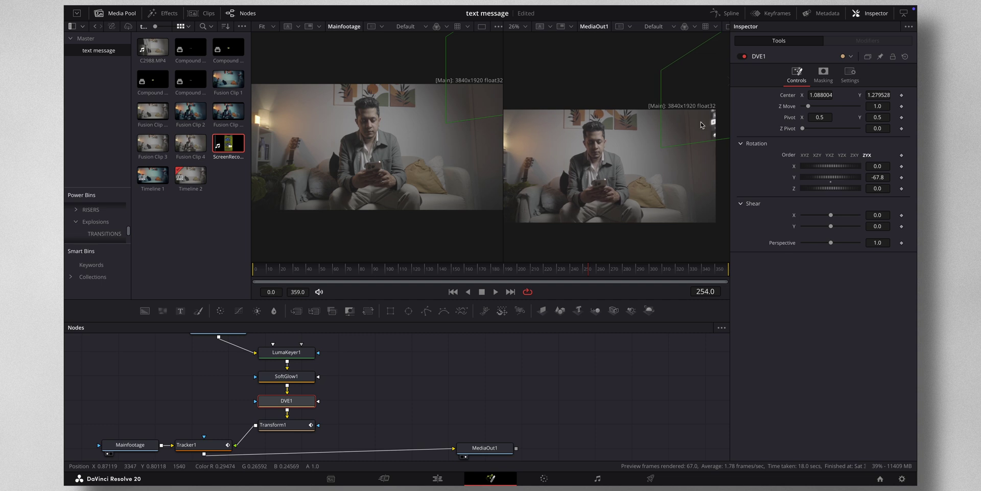
scroll(704, 102, "right", 2)
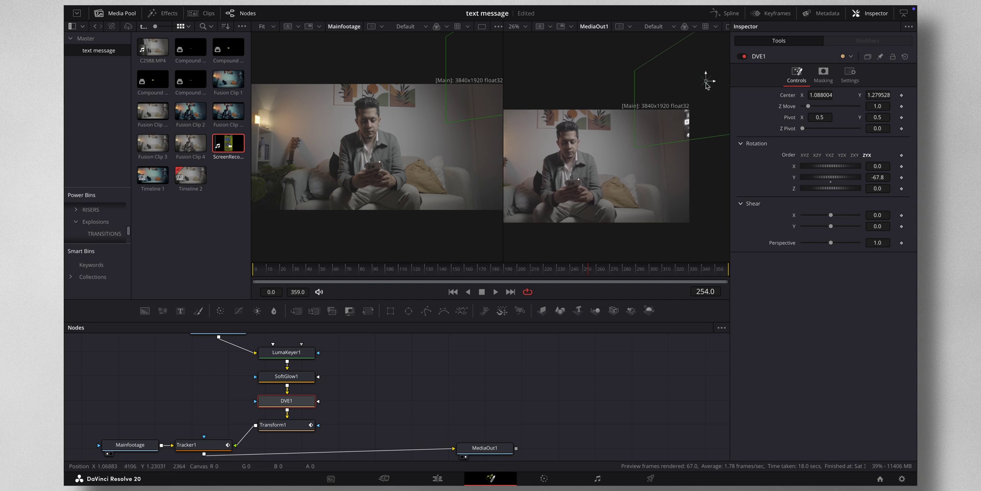
left_click_drag(706, 85, 615, 147)
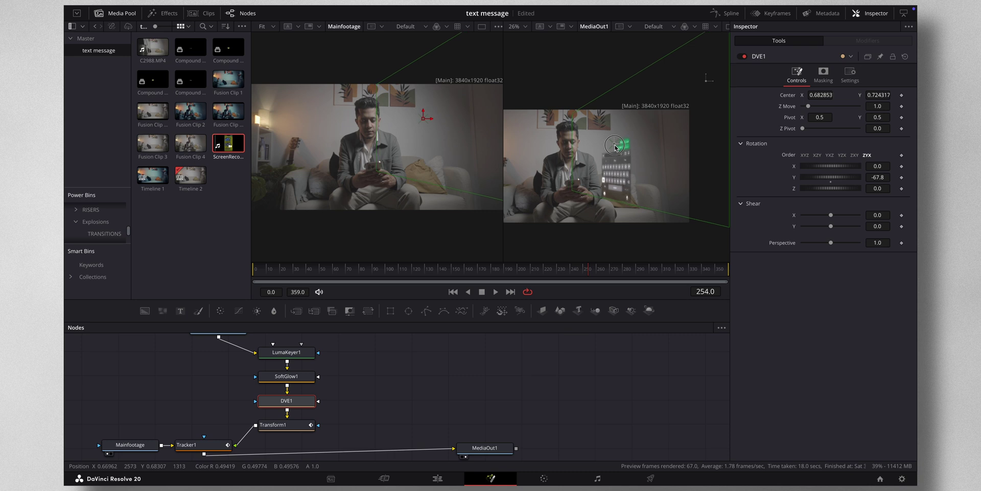
scroll(613, 148, "down", 2)
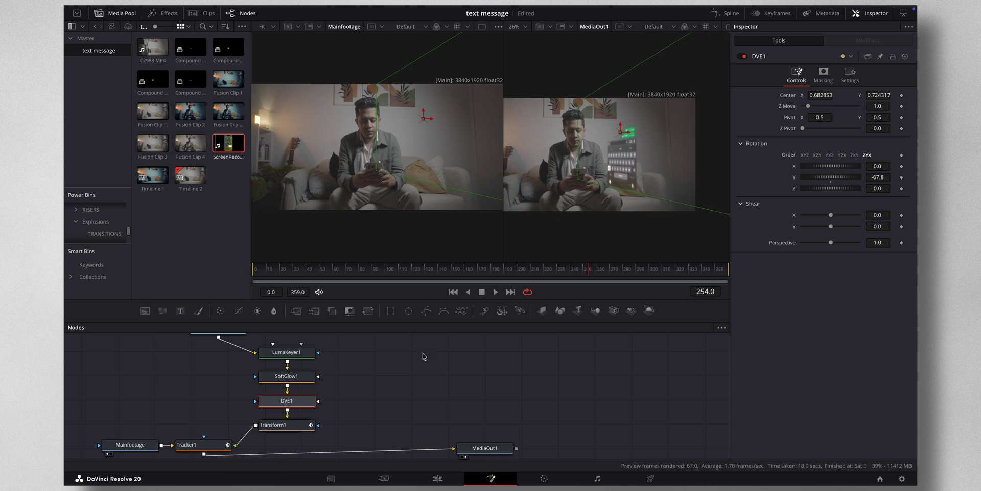
Step: Open the Spline editor for Transform1 and display its Size curve fitted to the view
scroll(423, 356, "down", 2)
left_click(289, 402)
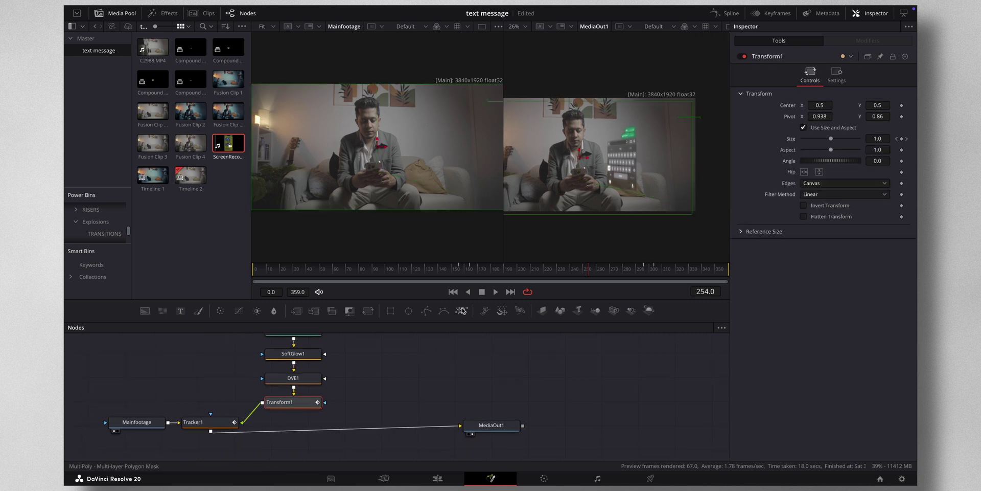
key("shift+f8")
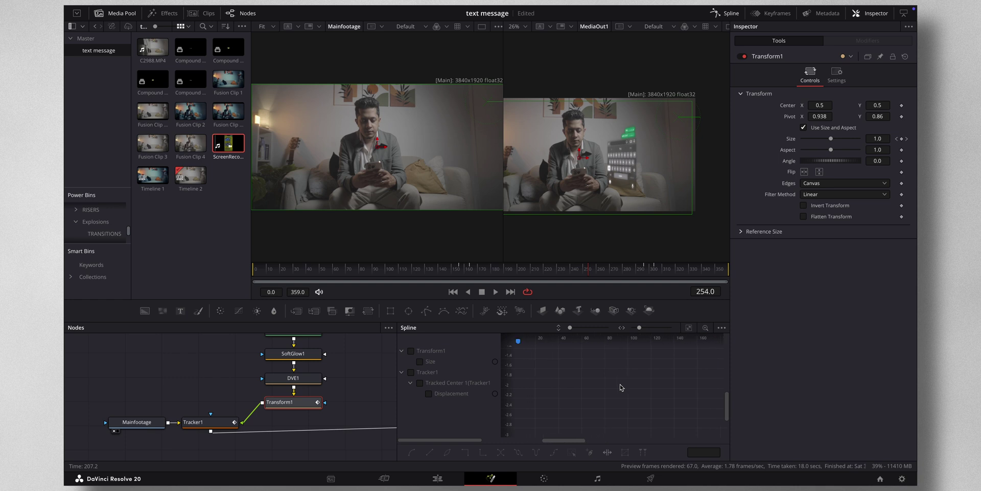
scroll(621, 387, "right", 3)
scroll(639, 370, "left", 2)
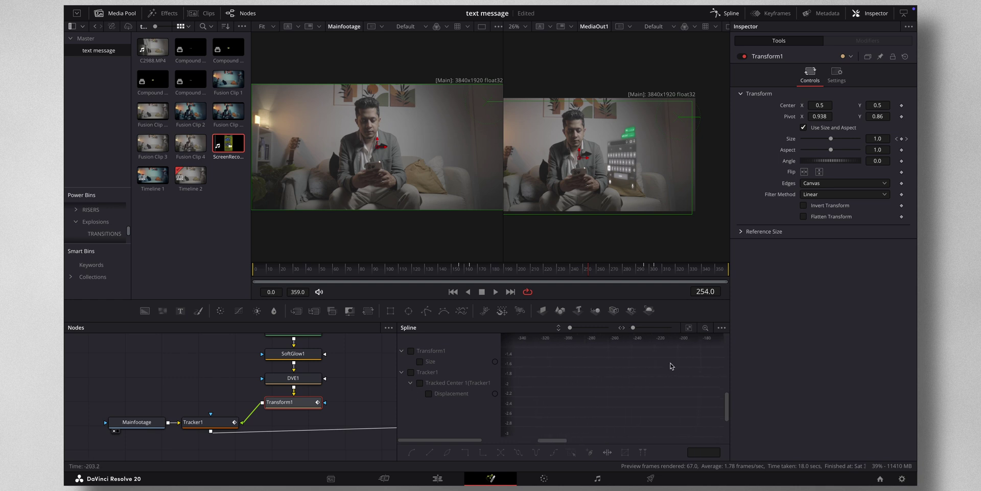
scroll(667, 366, "left", 1)
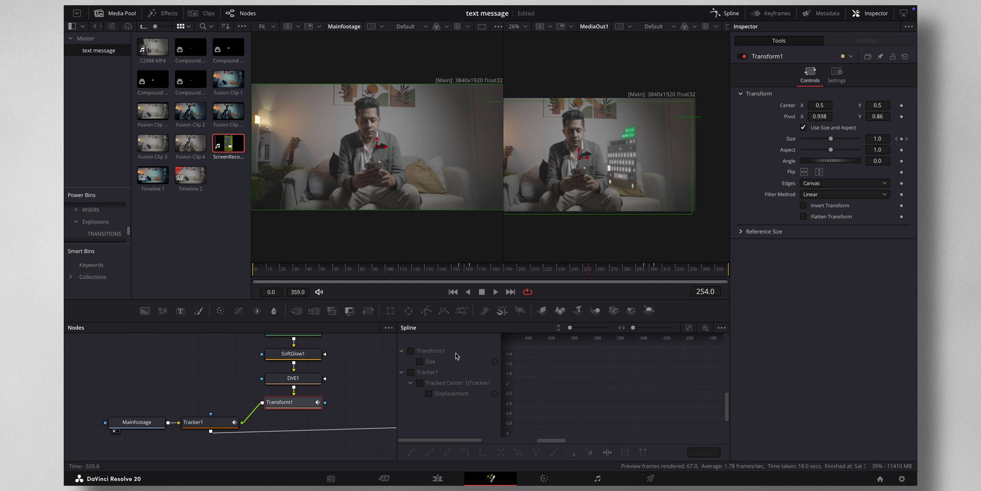
left_click(411, 351)
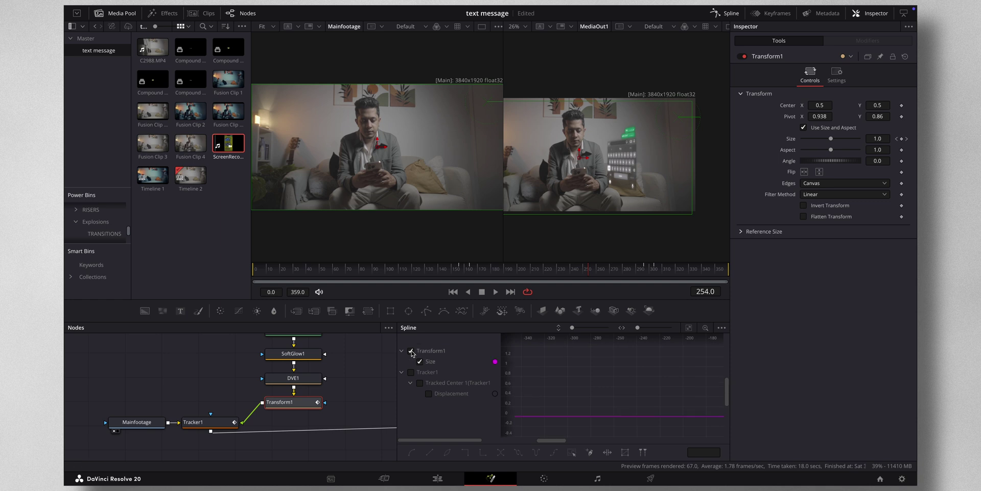
left_click(689, 328)
scroll(647, 369, "down", 1)
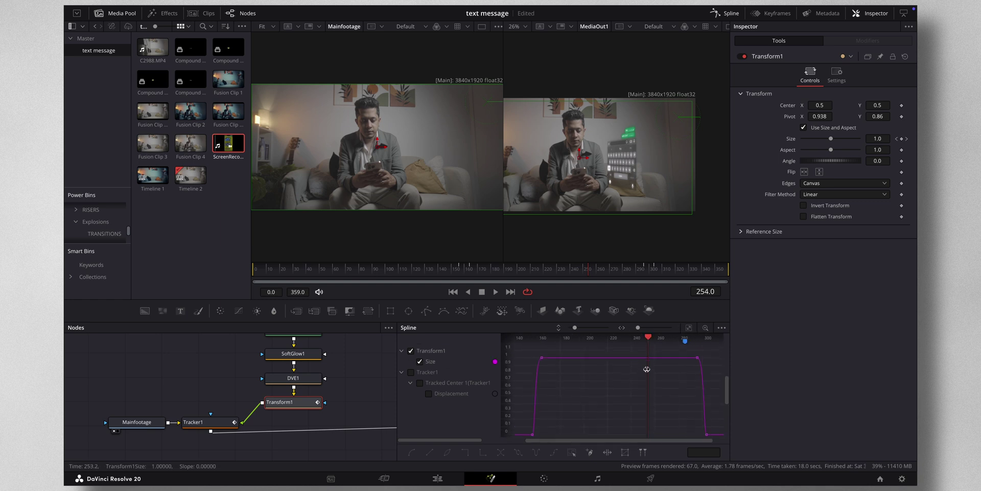
Step: Select the two scale-in keyframes on Transform1's Size curve and move them to the start of the clip
scroll(646, 369, "right", 10)
scroll(647, 369, "left", 14)
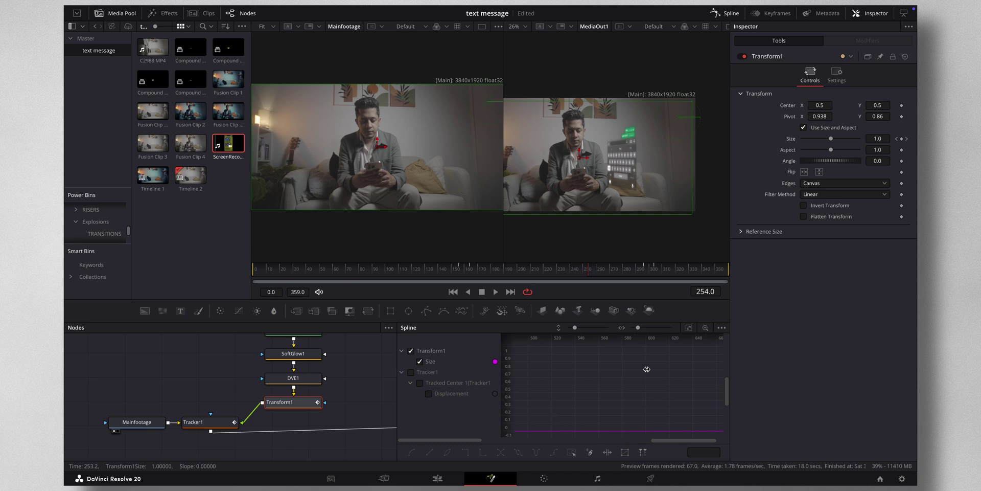
scroll(647, 369, "left", 3)
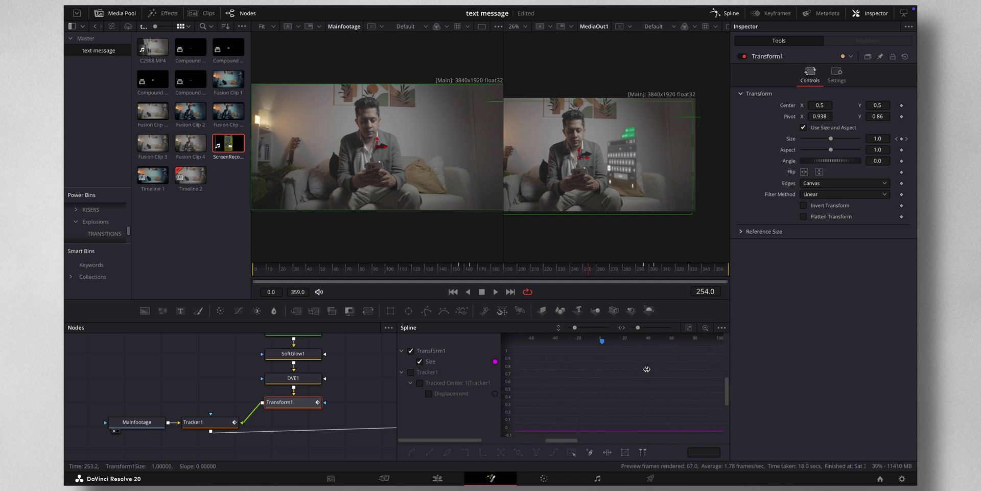
scroll(617, 384, "right", 5)
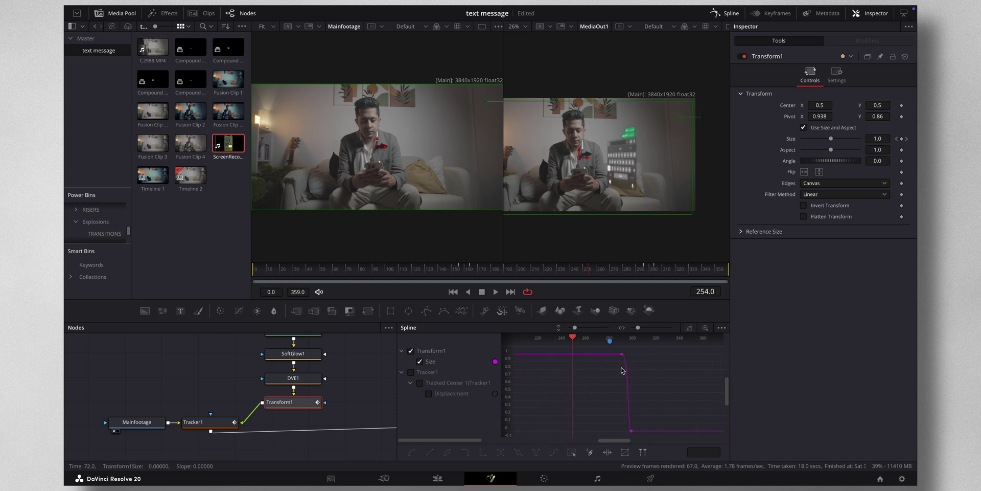
scroll(585, 353, "left", 1)
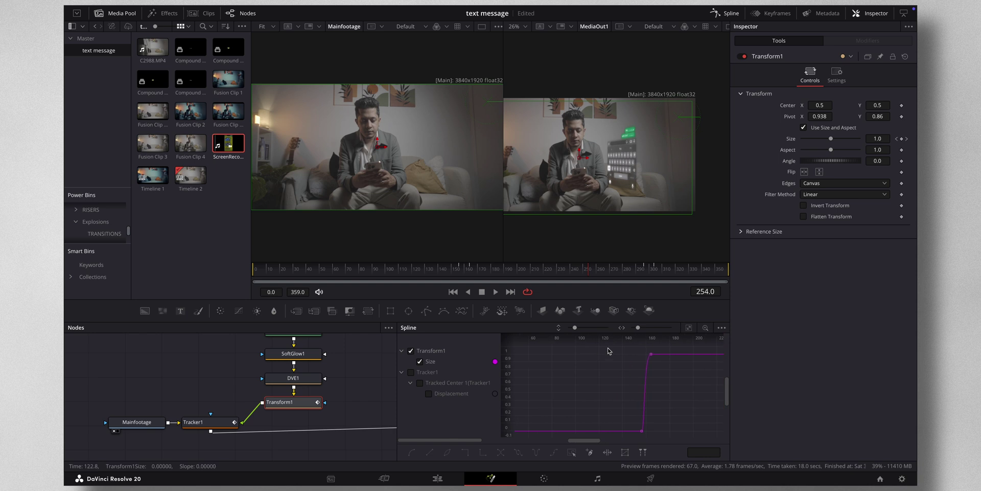
left_click_drag(657, 351, 629, 430)
scroll(705, 362, "left", 2)
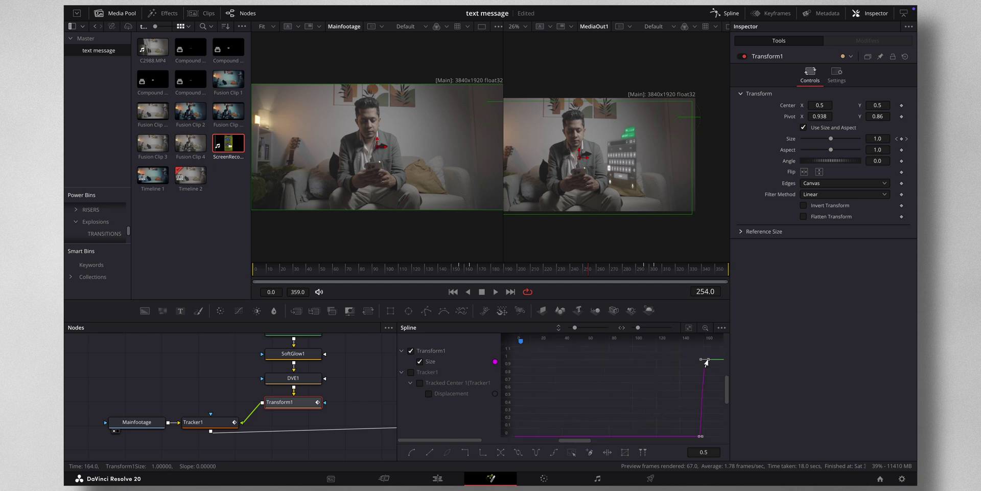
left_click_drag(707, 363, 530, 364)
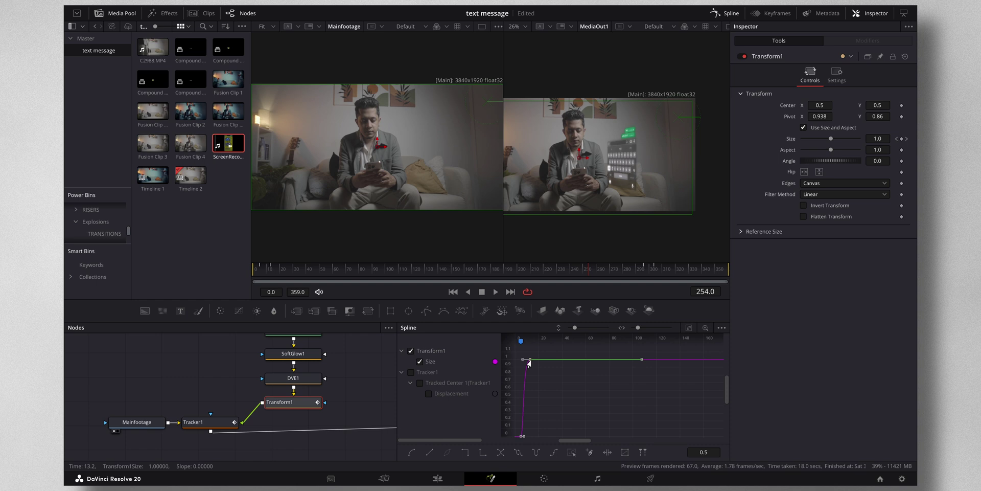
left_click_drag(529, 361, 529, 361)
Step: Select the two scale-out keyframes on Transform1's Size curve and move them earlier, ending at the blue marker
scroll(567, 383, "right", 10)
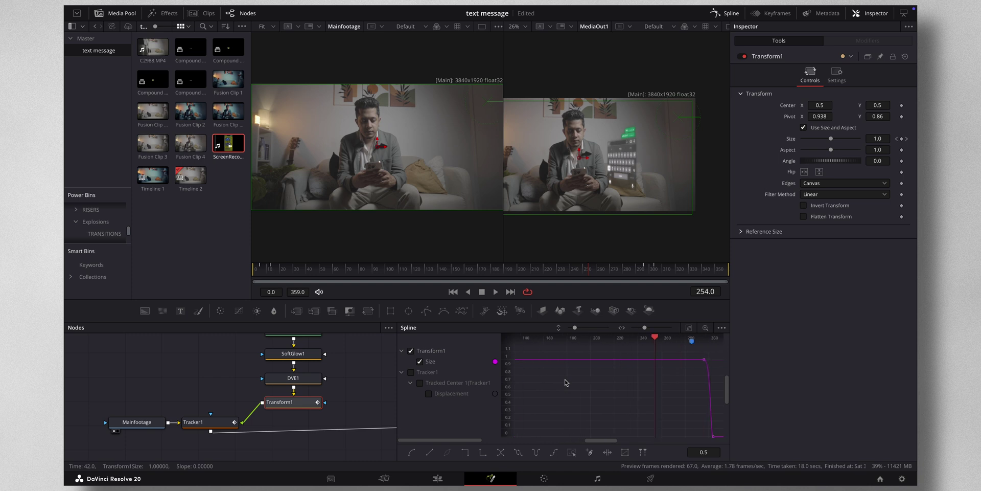
left_click_drag(628, 353, 665, 457)
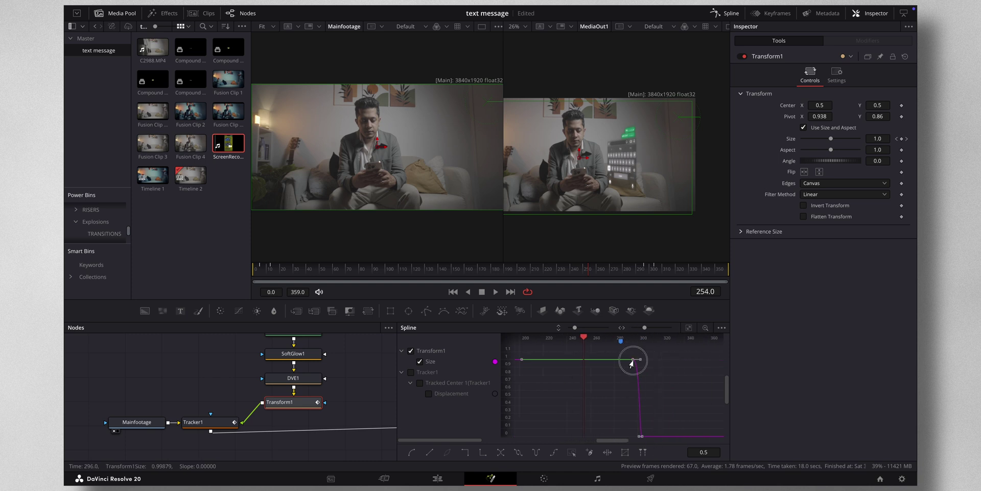
left_click_drag(631, 364, 610, 366)
left_click(578, 385)
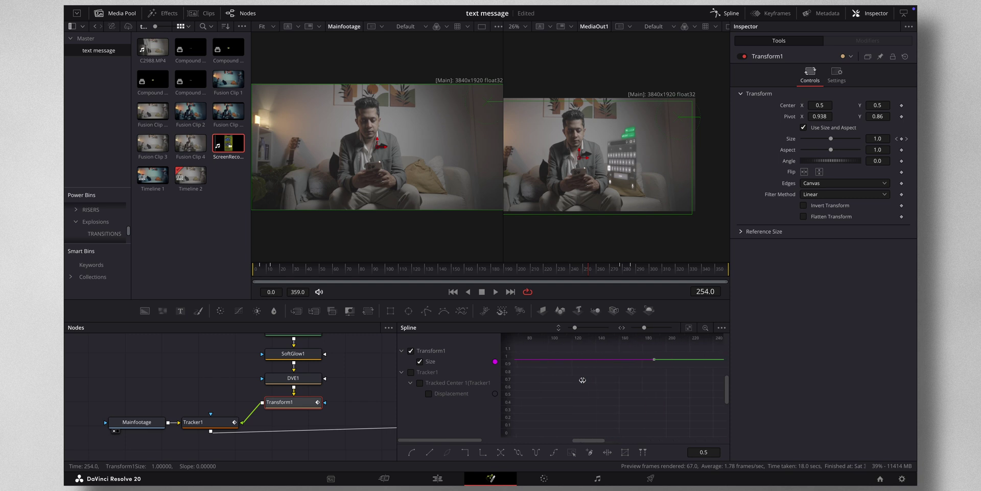
Step: Go to frame 40 to check the text message after its scale-in, and save the project
scroll(580, 381, "left", 5)
left_click_drag(557, 277, 307, 276)
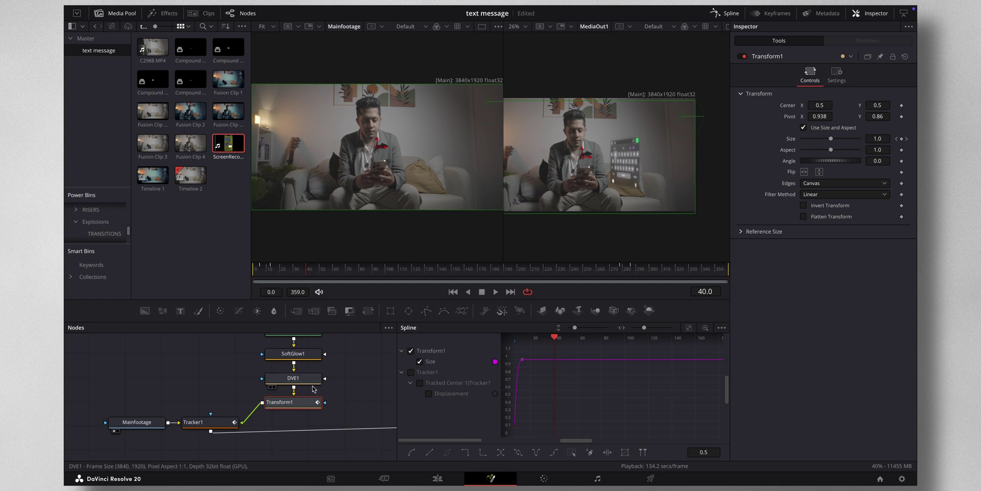
key("ctrl+s")
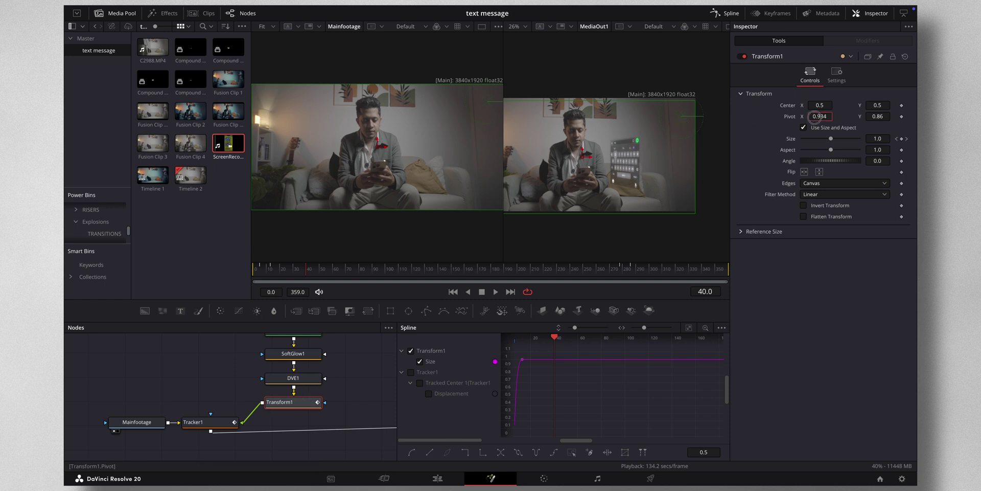
Step: Set Transform1's pivot to X 0.499 and Y 0.379, and scrub through to frame 358 to check the scaling
left_click_drag(815, 117, 792, 119)
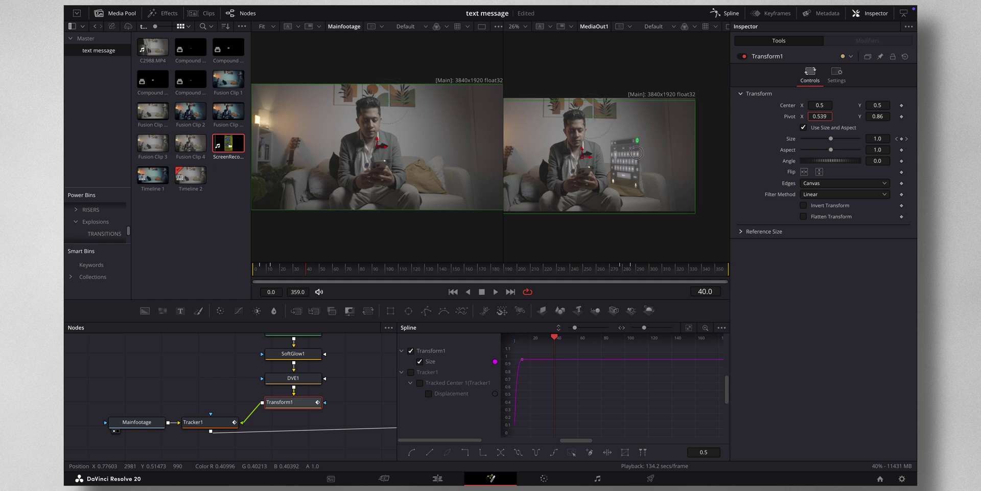
left_click_drag(636, 153, 632, 153)
left_click_drag(883, 117, 670, 149)
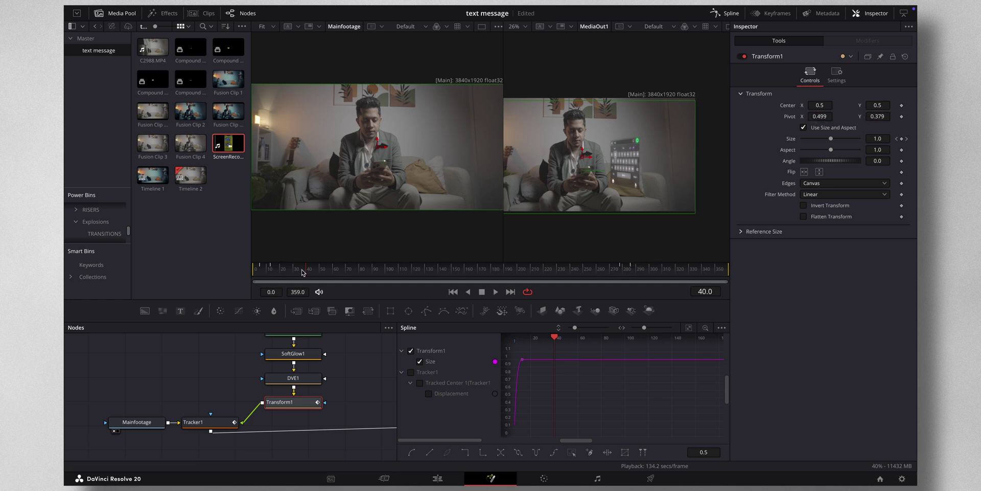
left_click_drag(307, 271, 725, 281)
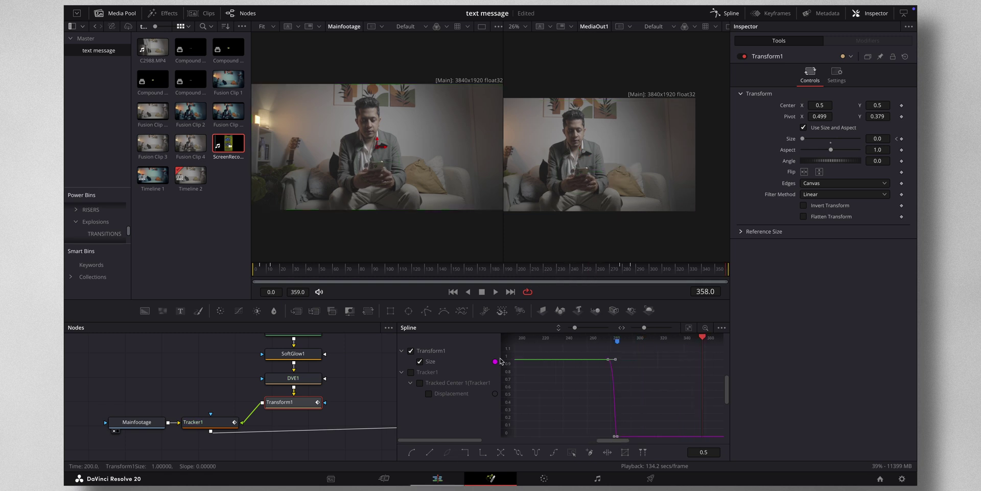
Step: Switch to the Edit page and scrub the timeline to review the effects in Fusion Clip 3 and Fusion Clip 4
key("shift+4")
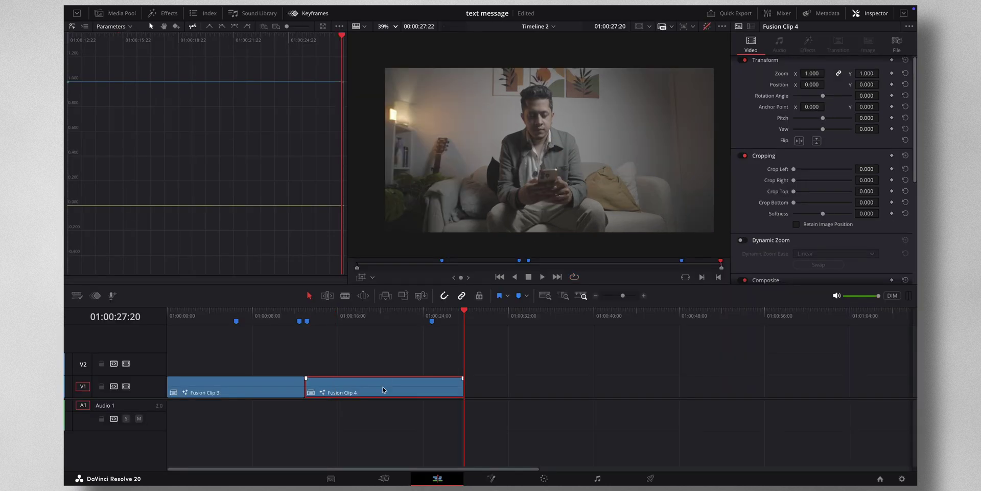
mouse_move(237, 313)
left_mouse_down()
mouse_move(213, 313)
mouse_move(237, 313)
left_mouse_up()
left_click(243, 314)
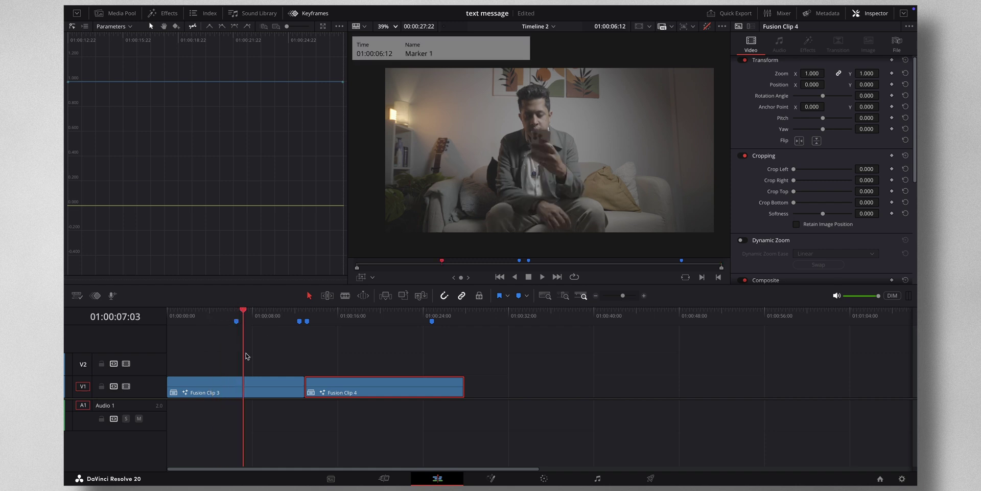
left_click_drag(248, 314, 257, 312)
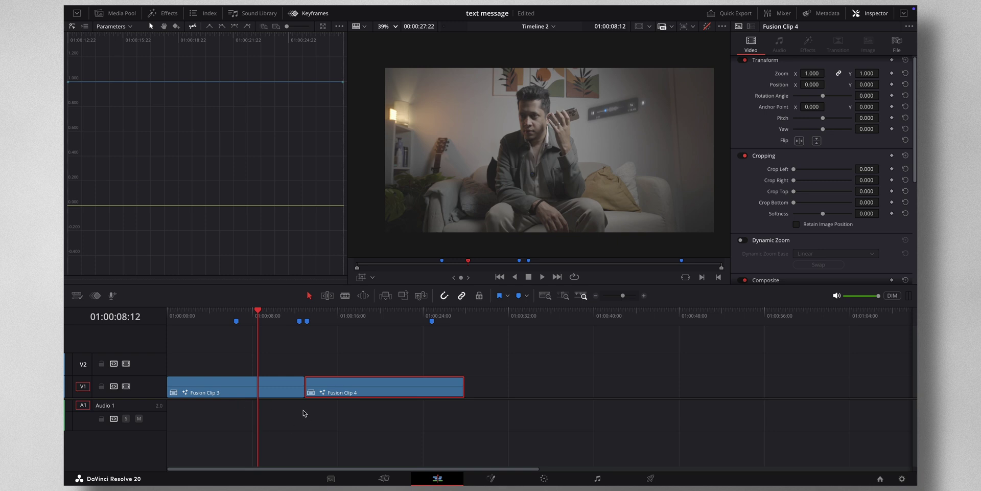
left_click_drag(258, 311, 332, 317)
left_click(395, 313)
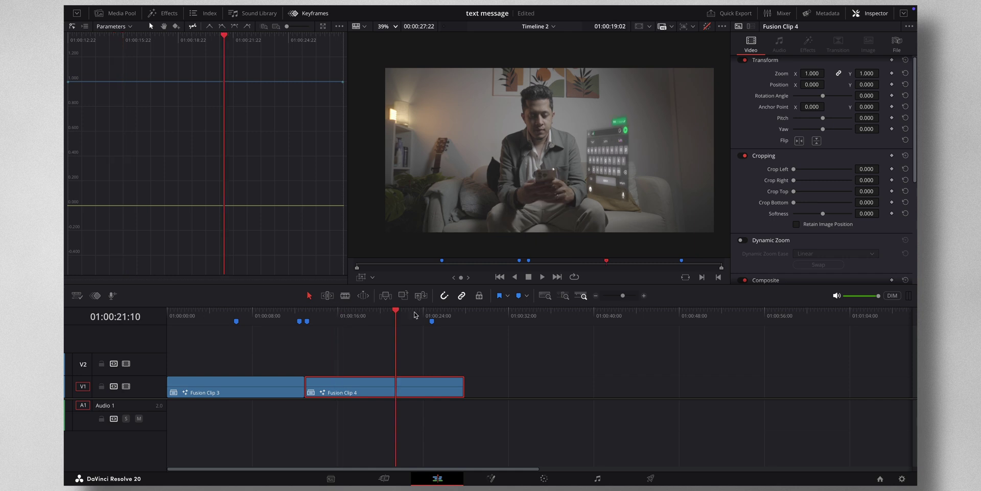